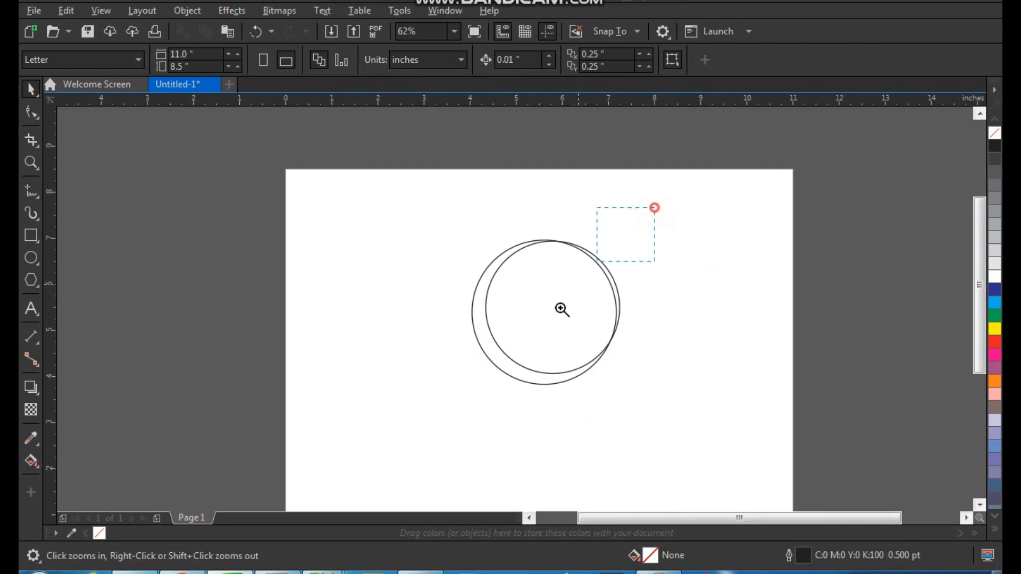
# Create a blue-grey crescent with Smart Fill from the area between the two overlapping circles
pyautogui.click(485, 299)
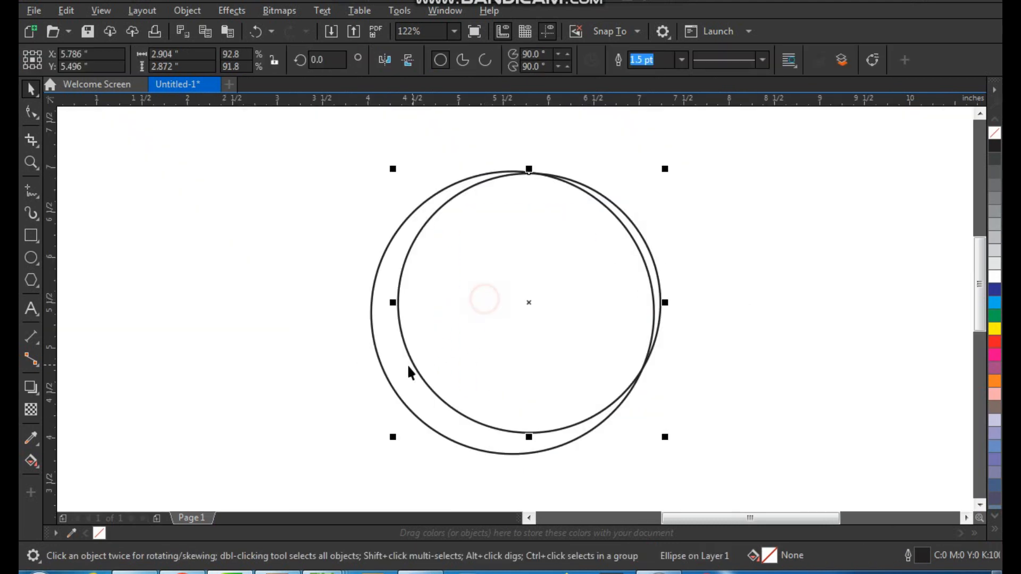
pyautogui.click(33, 468)
pyautogui.click(68, 477)
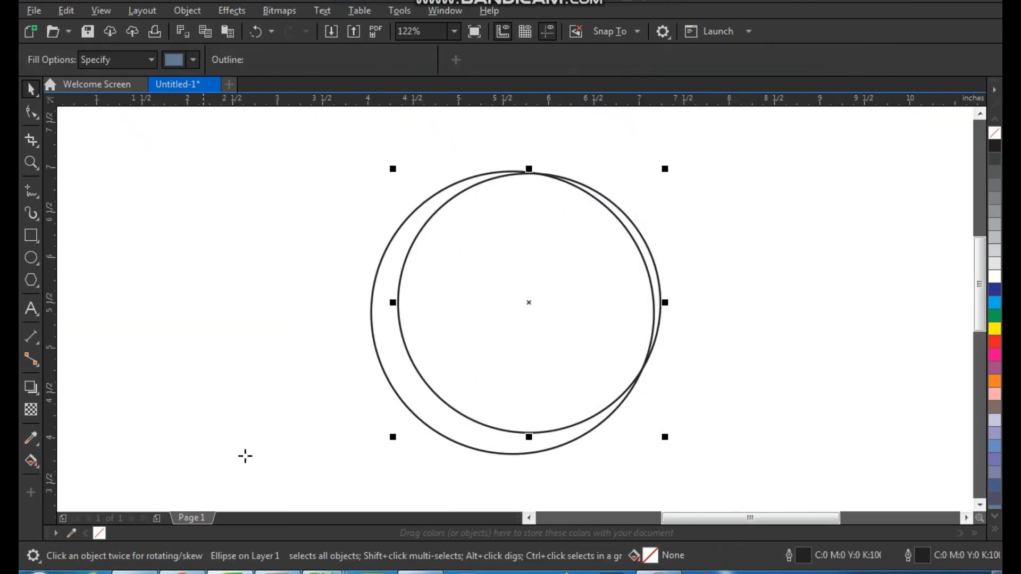
pyautogui.click(402, 389)
pyautogui.press('space')
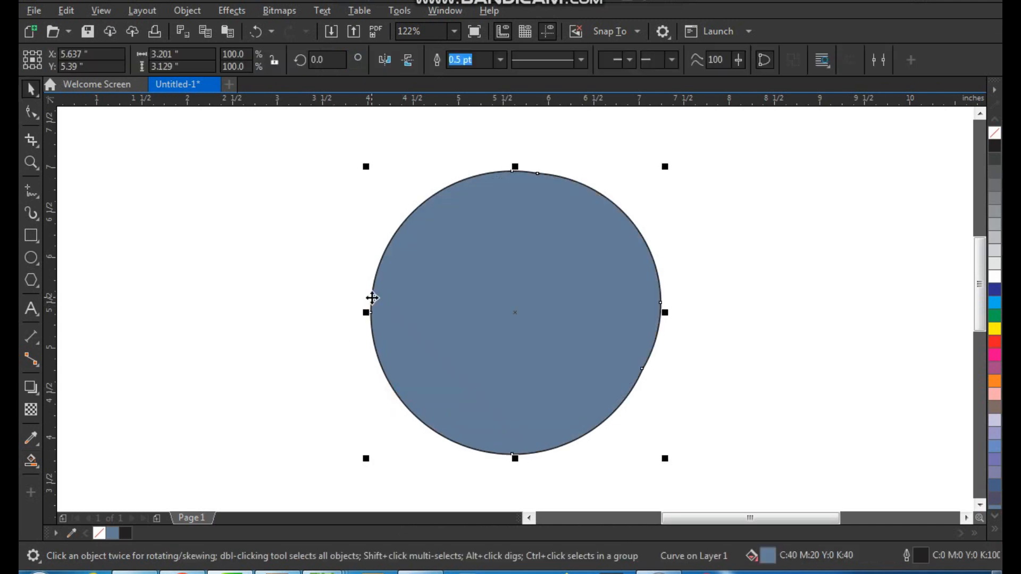
# Delete both construction circles around the crescent and shift the crescent slightly to the left
pyautogui.click(592, 301)
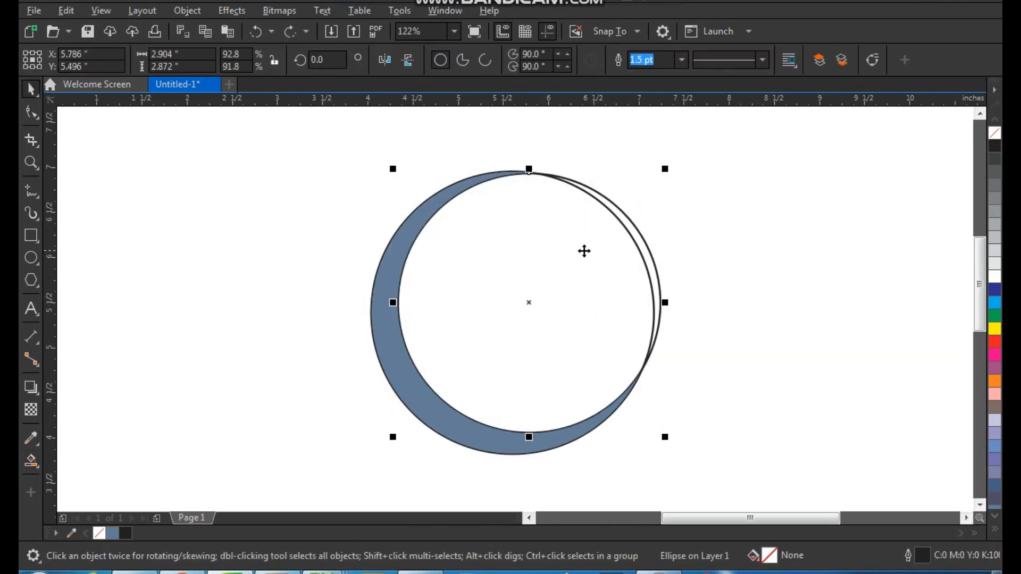
pyautogui.press('Delete')
pyautogui.click(599, 266)
pyautogui.press('Delete')
pyautogui.click(706, 255)
pyautogui.moveTo(433, 221); pyautogui.dragTo(418, 219)
# Trim off the crescent's upper end with a temporary rectangle, and delete the rectangle
pyautogui.click(30, 235)
pyautogui.moveTo(230, 146)
pyautogui.mouseDown()
pyautogui.moveTo(461, 204)
pyautogui.moveTo(583, 254)
pyautogui.mouseUp()
pyautogui.press('space')
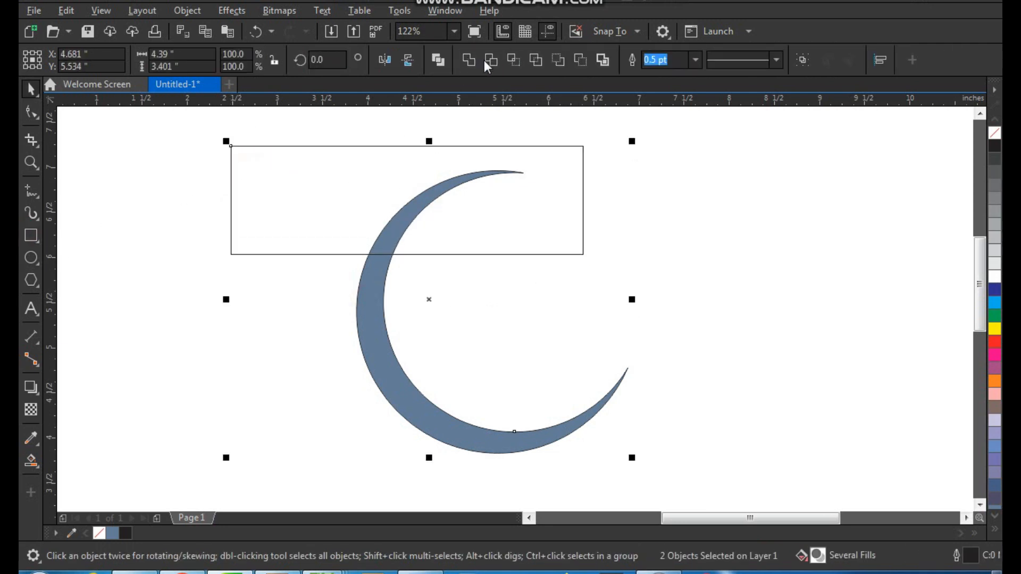
pyautogui.click(479, 57)
pyautogui.click(532, 224)
pyautogui.press('Delete')
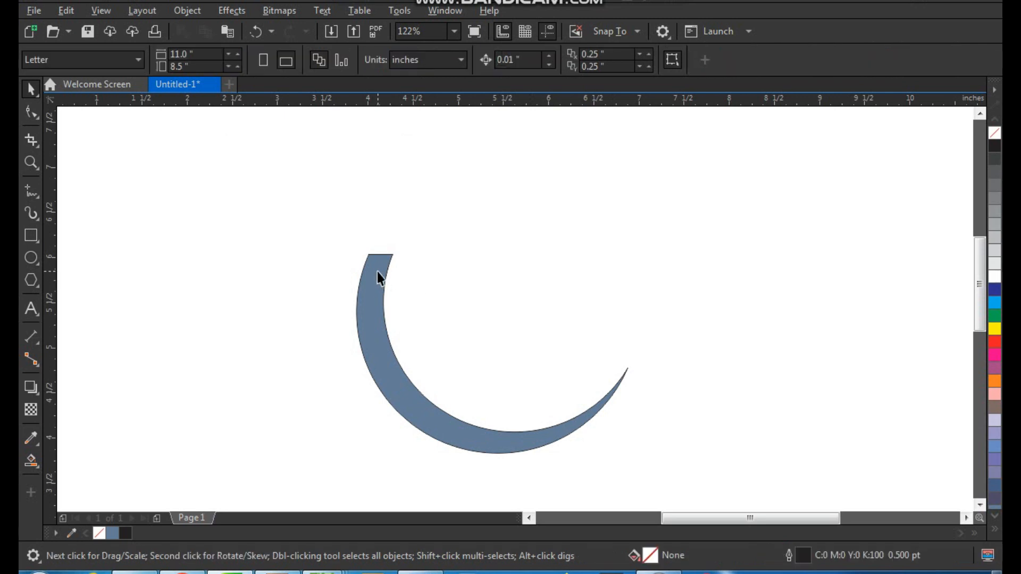
# Round the crescent's cut upper end by converting its straight edge to a curve and adjusting the curve handles
pyautogui.click(377, 274)
pyautogui.press('F2')
pyautogui.moveTo(355, 227); pyautogui.dragTo(438, 293)
pyautogui.press('F10')
pyautogui.click(420, 282)
pyautogui.click(253, 60)
pyautogui.moveTo(395, 278); pyautogui.dragTo(500, 226)
pyautogui.moveTo(391, 218); pyautogui.dragTo(385, 161)
pyautogui.moveTo(503, 226); pyautogui.dragTo(510, 224)
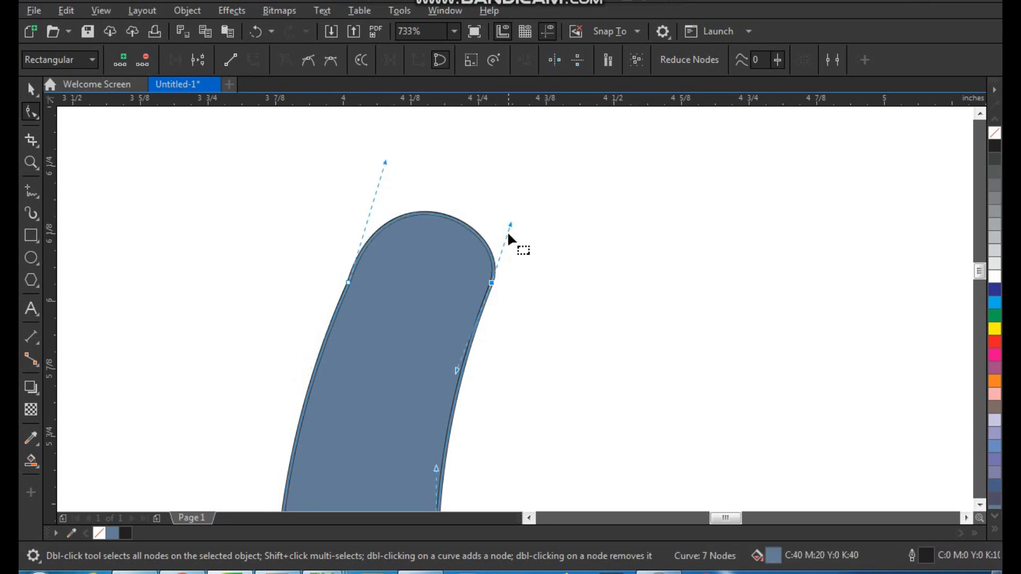
pyautogui.press('space')
pyautogui.click(534, 263)
pyautogui.click(463, 266)
# Draw a straight two-point Bézier line from the crescent's rounded end to just beyond its lower outer edge near the tapered tip
pyautogui.hotkey('shift', 'F2')
pyautogui.click(518, 209)
pyautogui.scroll(-2, 409, 261)
pyautogui.press('F2')
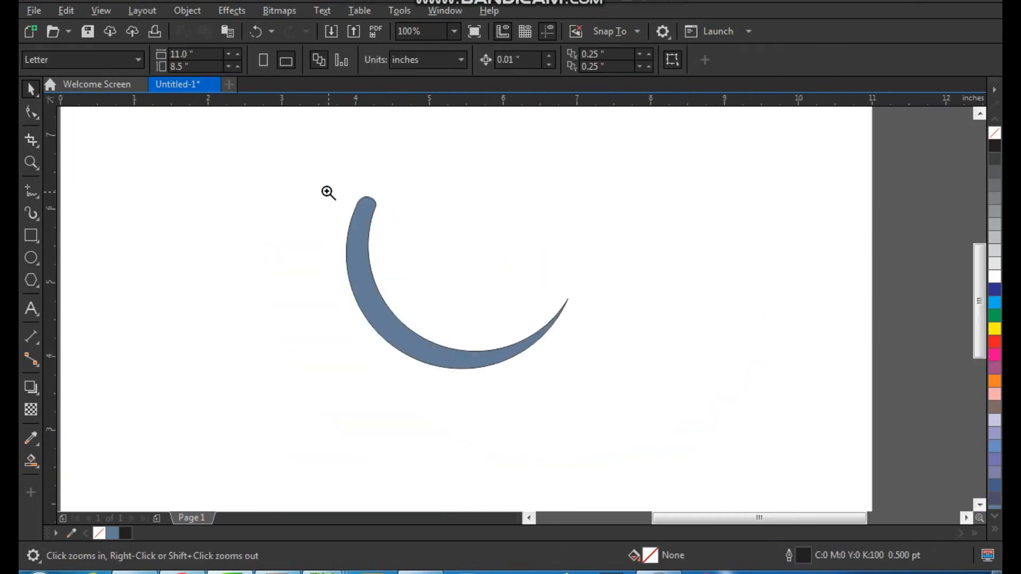
pyautogui.moveTo(627, 407); pyautogui.dragTo(627, 408)
pyautogui.click(40, 201)
pyautogui.click(77, 225)
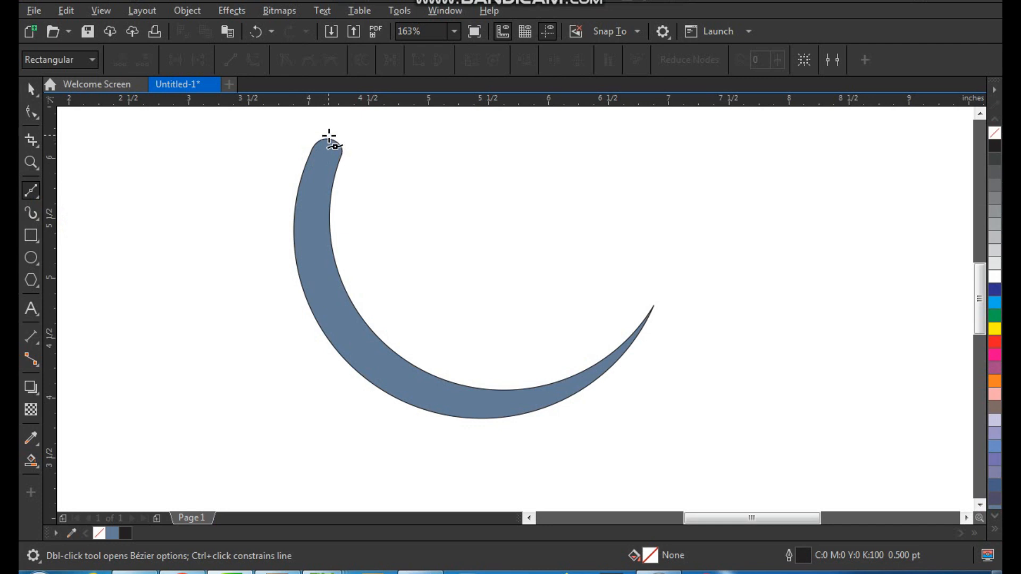
pyautogui.click(329, 135)
pyautogui.click(583, 396)
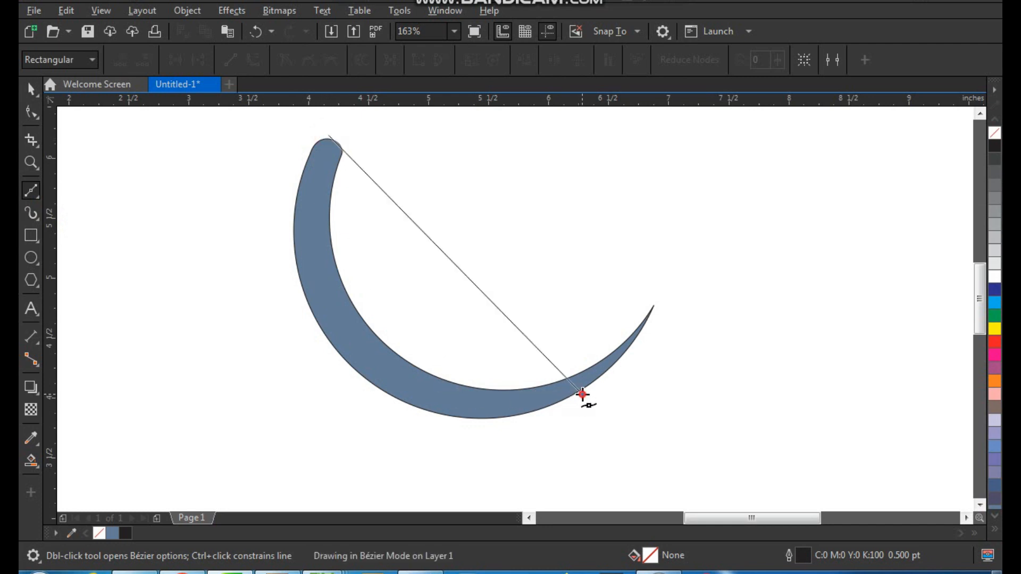
pyautogui.press('space')
# Bend the straight line into an arc that follows the crescent inside its outer edge
pyautogui.press('F10')
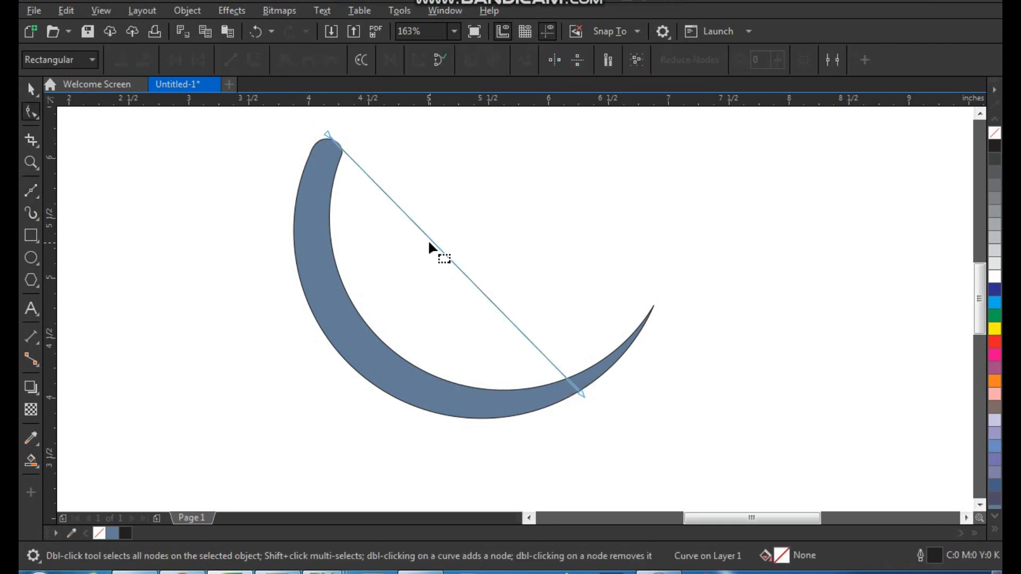
pyautogui.click(429, 243)
pyautogui.moveTo(431, 246); pyautogui.dragTo(327, 285)
pyautogui.click(329, 137)
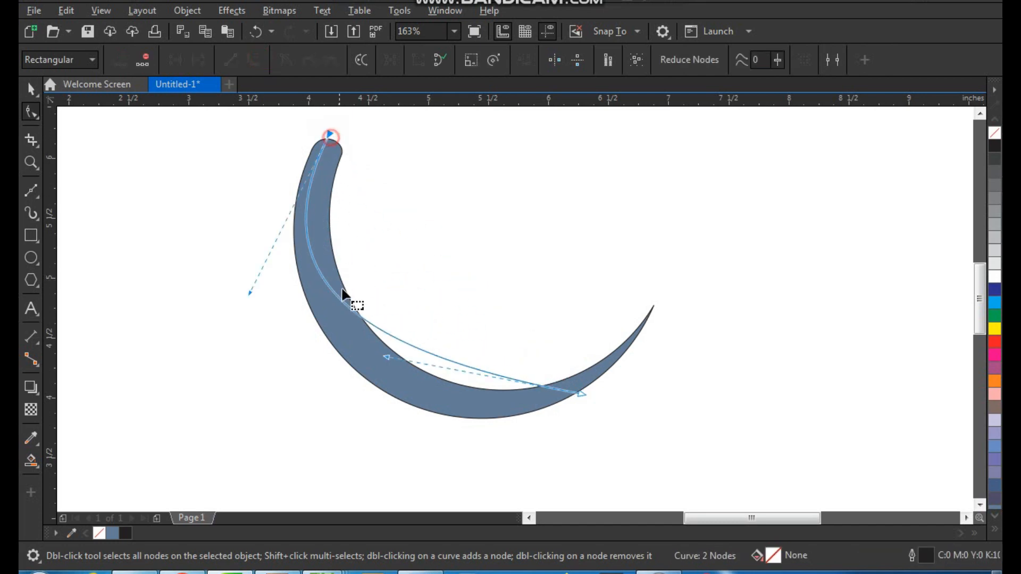
pyautogui.moveTo(385, 355); pyautogui.dragTo(395, 468)
pyautogui.press('space')
pyautogui.click(518, 280)
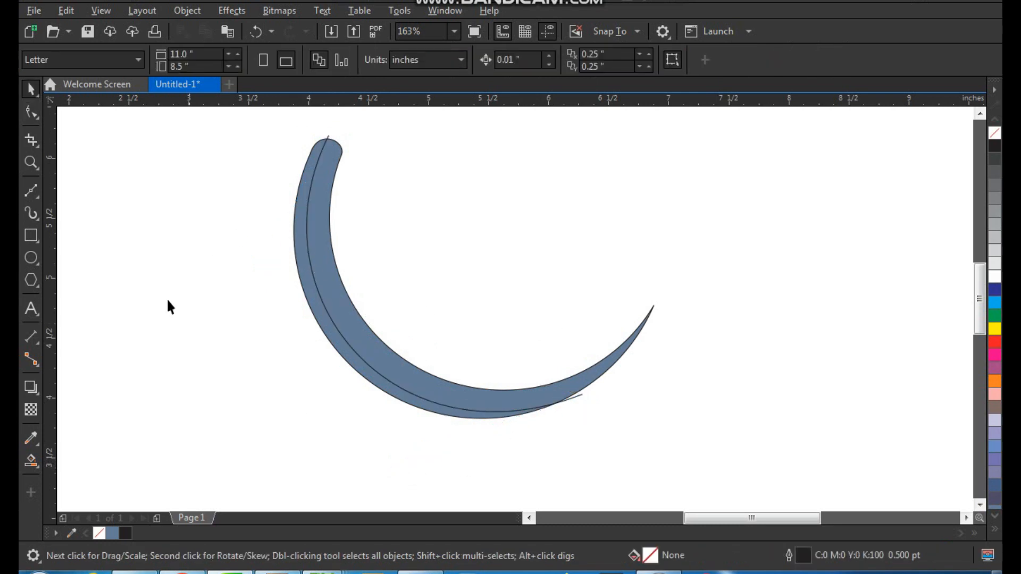
# Create a separate strip with Smart Fill between the arc and the crescent's outer edge
pyautogui.click(31, 459)
pyautogui.click(312, 308)
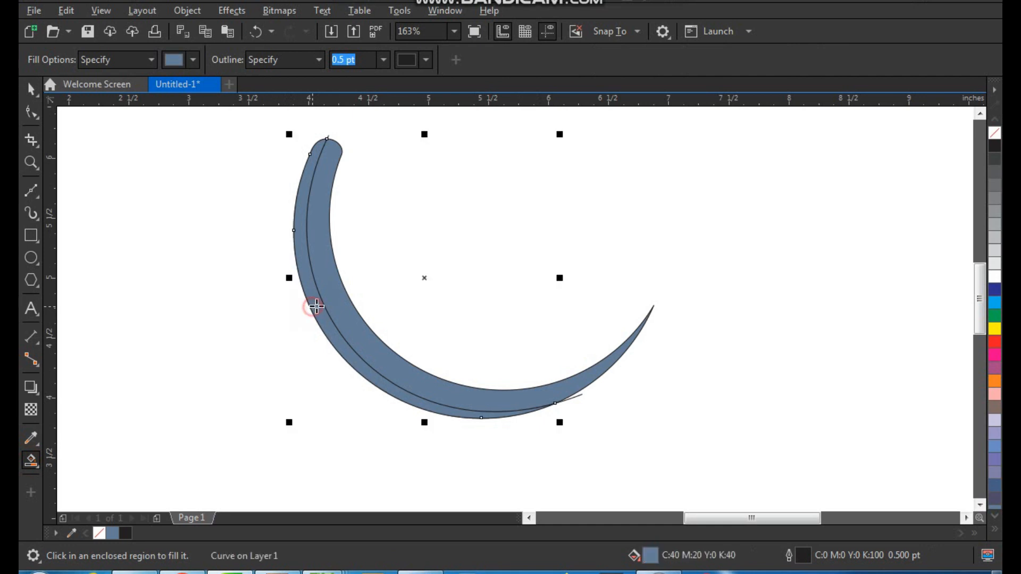
pyautogui.press('space')
pyautogui.moveTo(302, 251); pyautogui.dragTo(287, 259)
pyautogui.hotkey('ctrl', 'z')
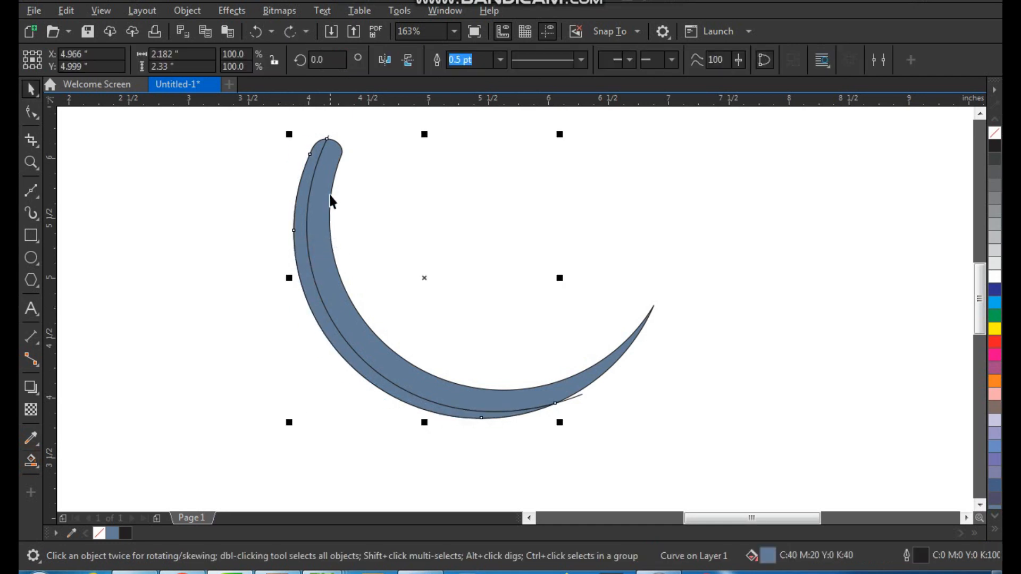
# Delete the guide arc that was used to divide the crescent
pyautogui.press('F2')
pyautogui.moveTo(351, 126); pyautogui.dragTo(291, 171)
pyautogui.click(572, 199)
pyautogui.press('Delete')
pyautogui.click(626, 203)
# Fill the crescent's main body with orange
pyautogui.scroll(-2, 469, 257)
pyautogui.press('F2')
pyautogui.moveTo(462, 235); pyautogui.dragTo(566, 352)
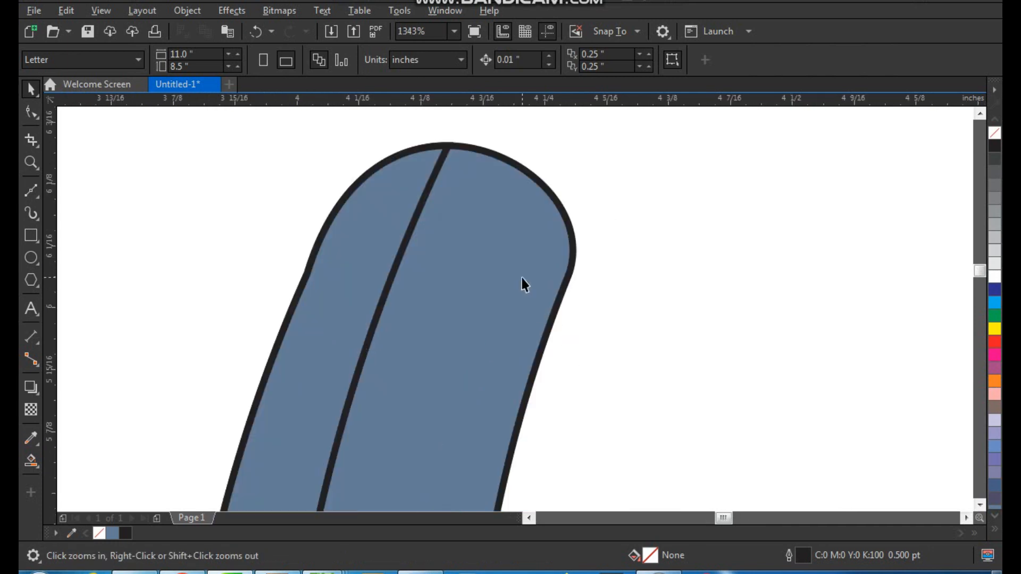
pyautogui.click(521, 277)
pyautogui.click(994, 381)
# Fill the crescent's outer strip with white and apply a uniform transparency to it
pyautogui.click(392, 219)
pyautogui.moveTo(392, 218); pyautogui.dragTo(540, 319)
pyautogui.hotkey('ctrl', 'z')
pyautogui.scroll(-3, 497, 243)
pyautogui.press('F2')
pyautogui.click(986, 279)
pyautogui.moveTo(904, 476); pyautogui.dragTo(415, 212)
pyautogui.click(32, 411)
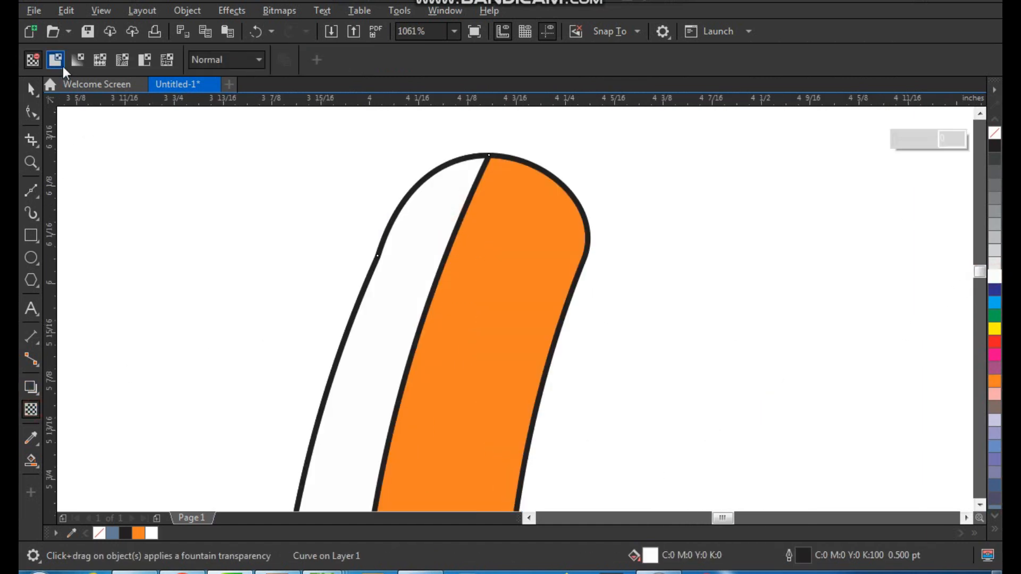
pyautogui.click(59, 62)
pyautogui.press('space')
pyautogui.scroll(-2, 399, 233)
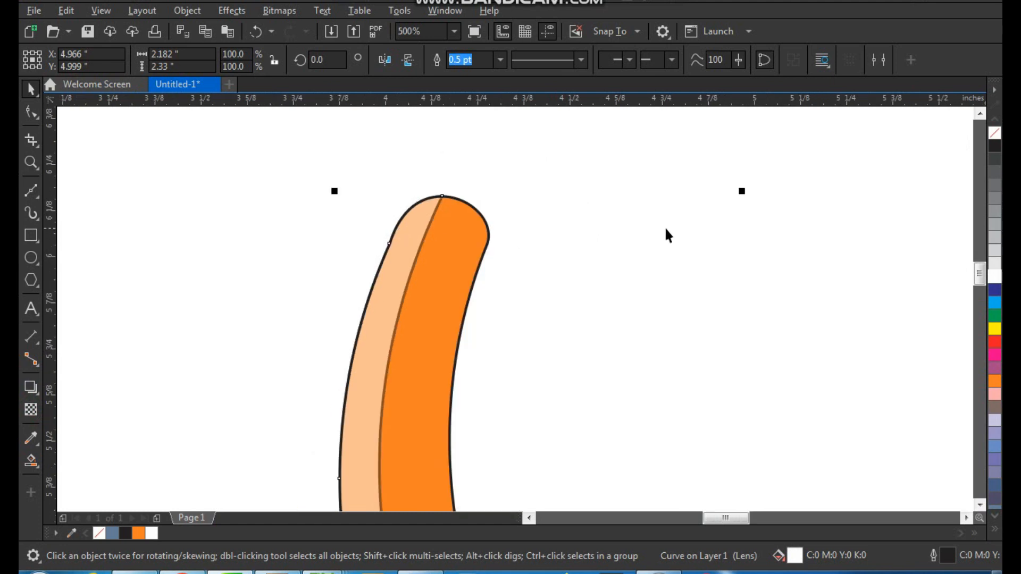
# Remove the outlines from the orange crescent and its transparent outer strip
pyautogui.keyDown('shift'); pyautogui.click(461, 256); pyautogui.keyUp('shift')
pyautogui.rightClick(994, 132)
pyautogui.click(747, 191)
pyautogui.scroll(-3, 360, 245)
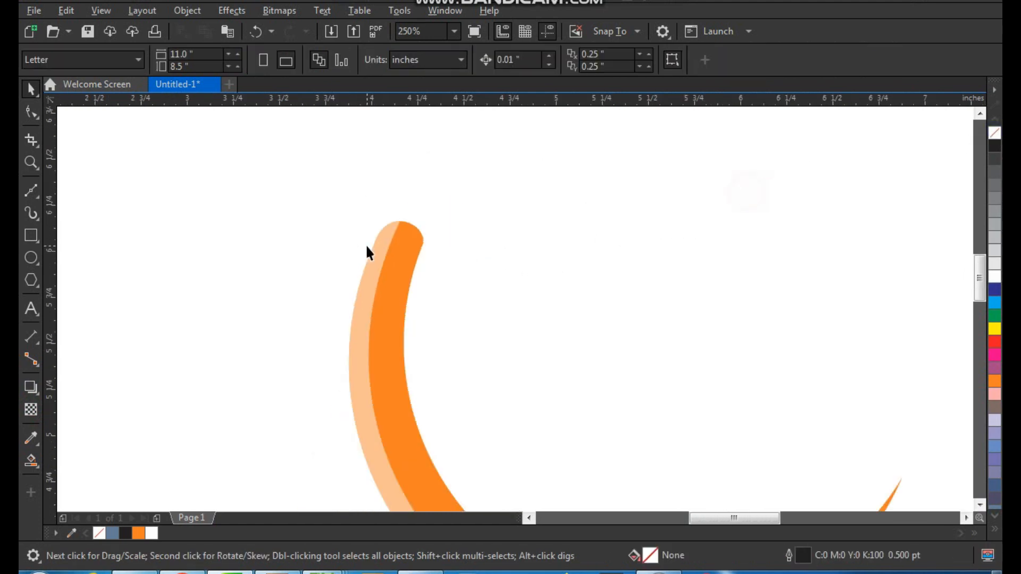
# Draw a circle about 2.88 in in diameter and fit it against the crescent's inner edge
pyautogui.press('F2')
pyautogui.click(620, 404)
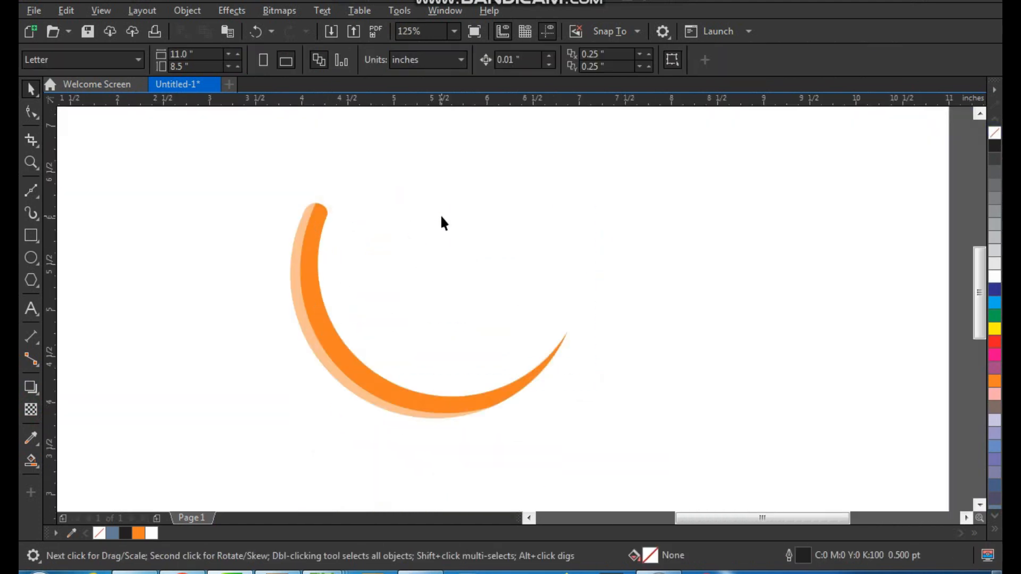
pyautogui.press('F2')
pyautogui.moveTo(276, 137); pyautogui.dragTo(692, 451)
pyautogui.click(31, 258)
pyautogui.moveTo(364, 147); pyautogui.dragTo(706, 406)
pyautogui.press('space')
pyautogui.moveTo(664, 364); pyautogui.dragTo(605, 324)
pyautogui.click(674, 328)
pyautogui.click(560, 345)
pyautogui.press('F2')
pyautogui.moveTo(514, 321); pyautogui.dragTo(657, 467)
# Draw a thin vertical bar about 0.07 in wide and 3.25 in tall across the circle and centre it on the circle
pyautogui.scroll(-5, 678, 454)
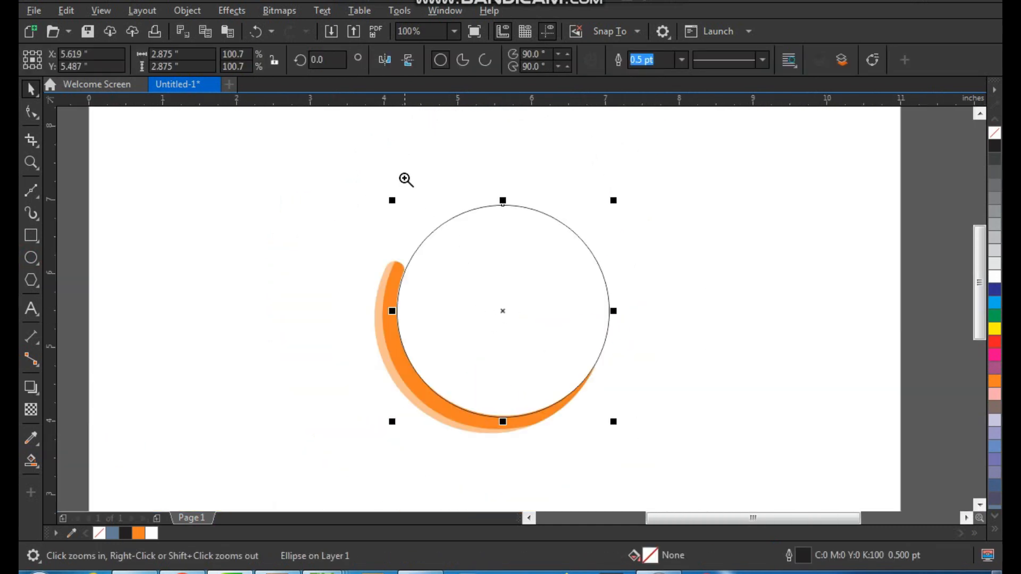
pyautogui.scroll(1, 133, 189)
pyautogui.click(33, 237)
pyautogui.moveTo(429, 128); pyautogui.dragTo(445, 473)
pyautogui.press('space')
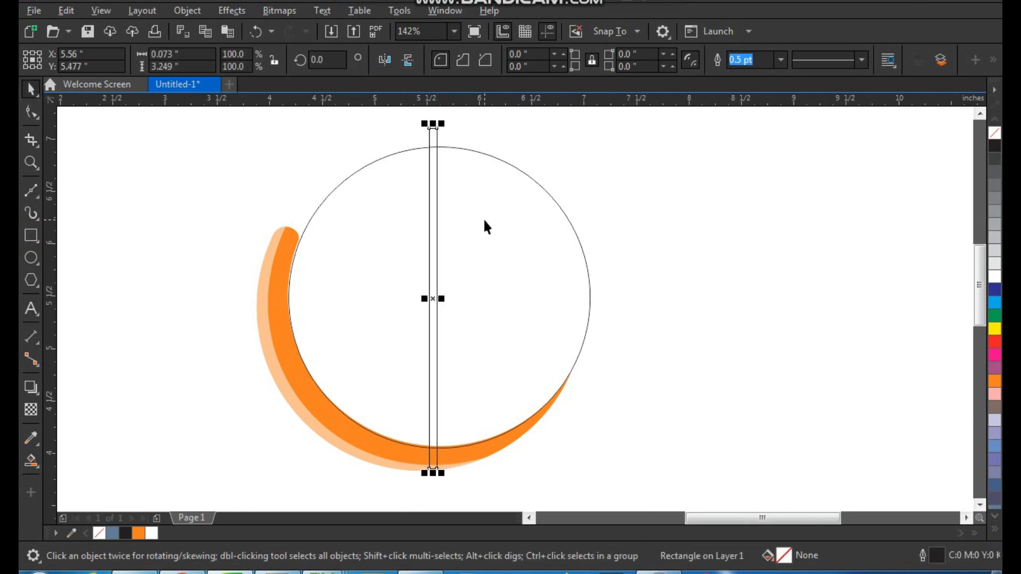
pyautogui.keyDown('shift'); pyautogui.click(484, 216); pyautogui.keyUp('shift')
pyautogui.press('c')
pyautogui.click(569, 177)
# Widen the vertical bar to about 0.12 in and make three copies rotated in 45-degree increments around its centre
pyautogui.click(439, 132)
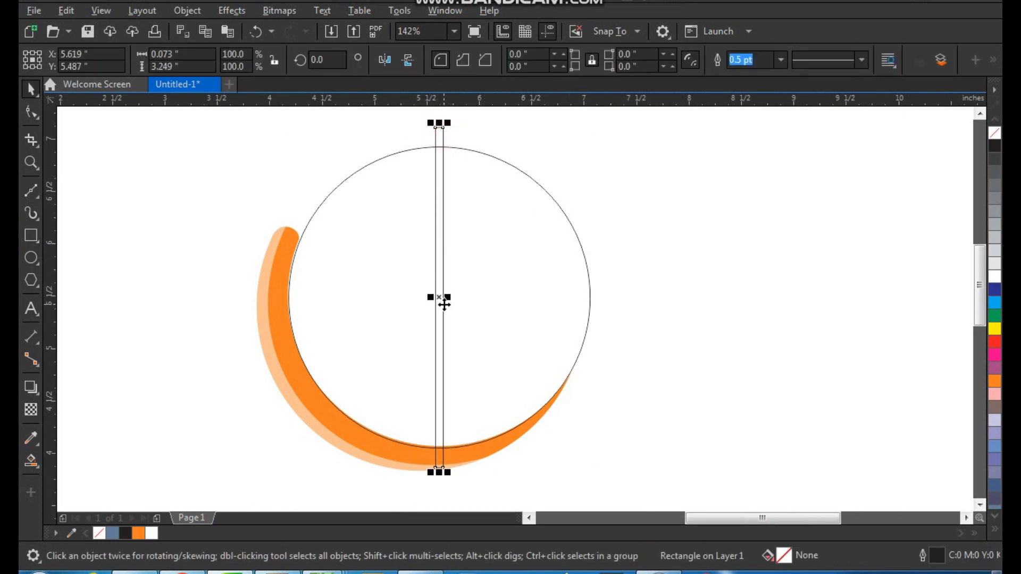
pyautogui.moveTo(449, 298); pyautogui.dragTo(451, 298)
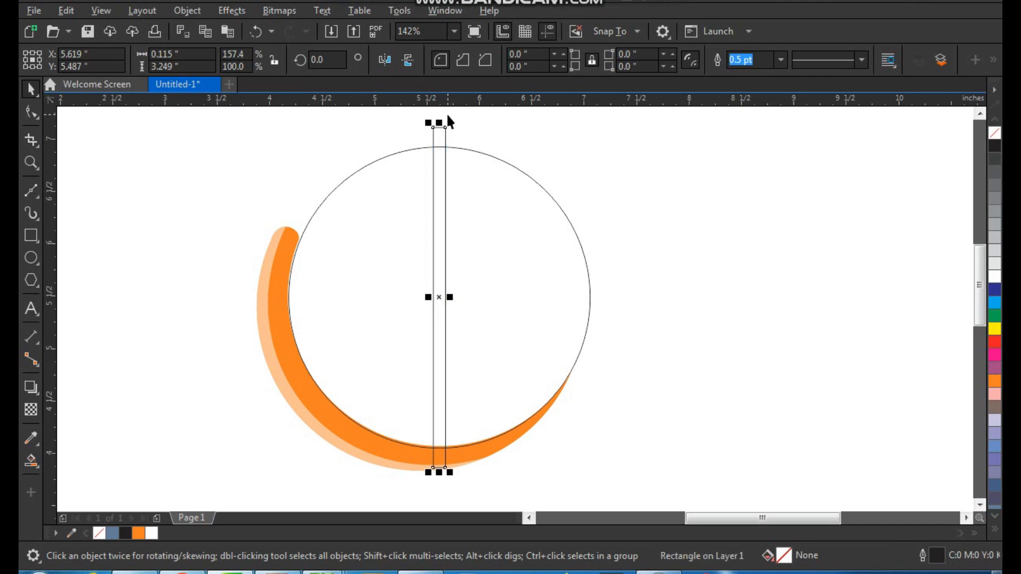
pyautogui.click(435, 136)
pyautogui.moveTo(450, 120); pyautogui.dragTo(532, 202)
pyautogui.hotkey('ctrl', 'r')
pyautogui.hotkey('ctrl', 'r')
pyautogui.click(719, 255)
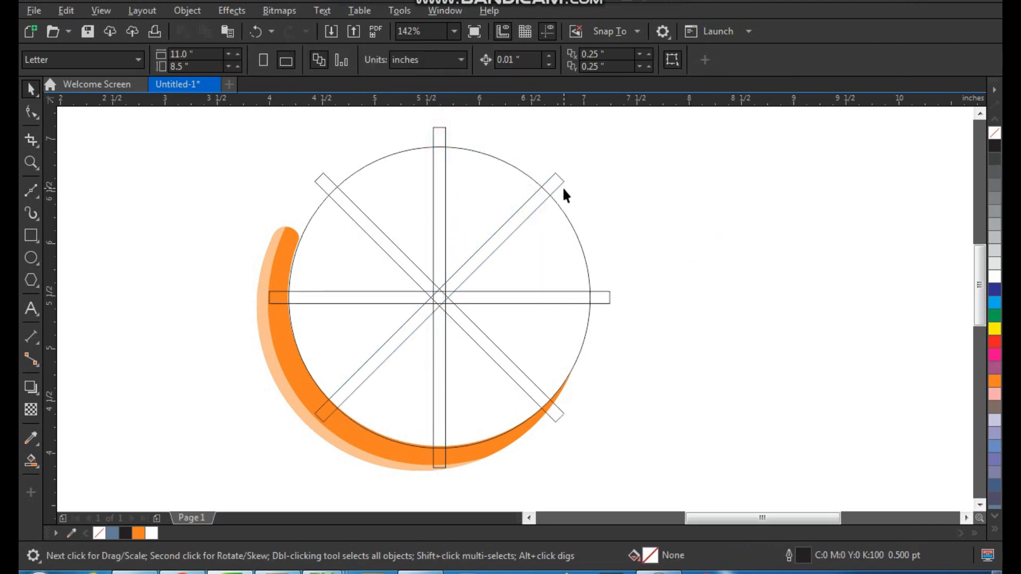
# Weld the four crossing bars into one spoke shape
pyautogui.click(556, 182)
pyautogui.keyDown('shift'); pyautogui.click(439, 130); pyautogui.keyUp('shift')
pyautogui.keyDown('shift'); pyautogui.click(606, 301); pyautogui.keyUp('shift')
pyautogui.press('Delete')
pyautogui.hotkey('ctrl', 'z')
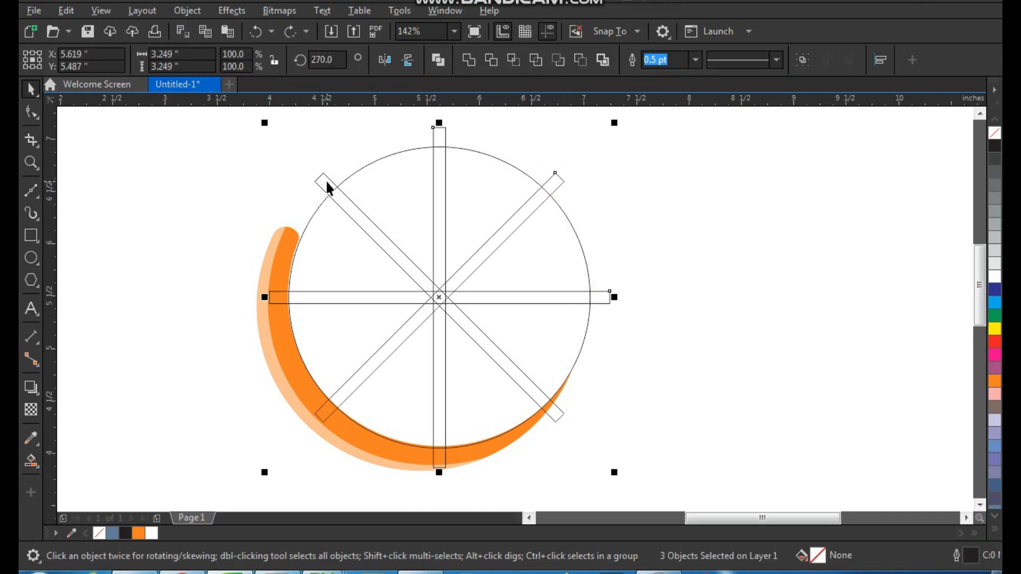
pyautogui.click(468, 60)
pyautogui.moveTo(547, 181); pyautogui.dragTo(554, 186)
pyautogui.hotkey('ctrl', 'z')
# Trim the circle with the spoke shape and delete the spokes to leave eight wedges
pyautogui.keyDown('shift'); pyautogui.click(506, 186); pyautogui.keyUp('shift')
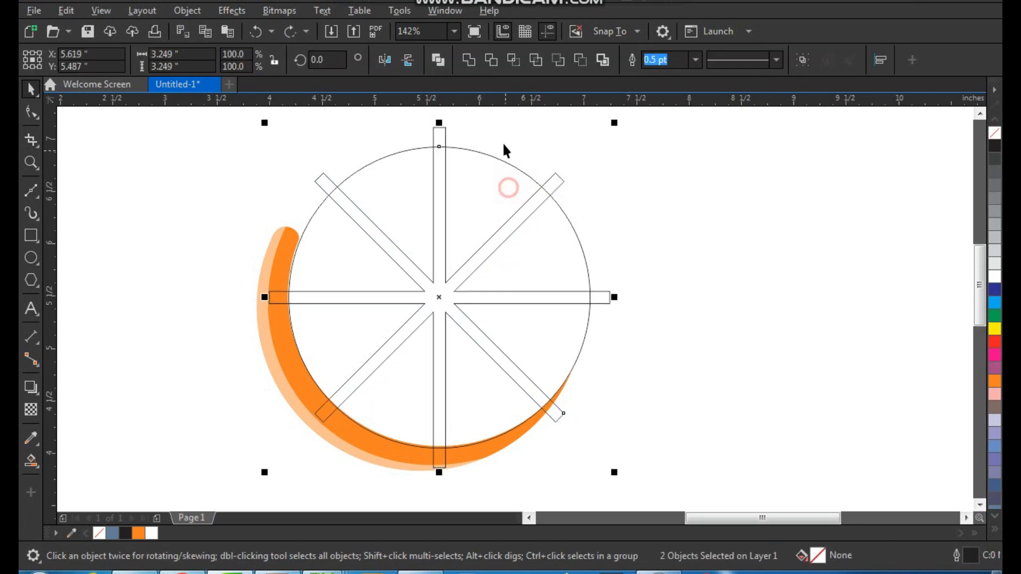
pyautogui.click(490, 61)
pyautogui.click(578, 162)
pyautogui.click(555, 181)
pyautogui.press('Delete')
# Scale the eight-wedge circle down to 92% about its centre
pyautogui.click(533, 263)
pyautogui.moveTo(593, 140); pyautogui.dragTo(588, 153)
pyautogui.click(632, 202)
# Apply a 0.1 in fillet to all corners of the eight wedges and close the corner settings
pyautogui.click(541, 253)
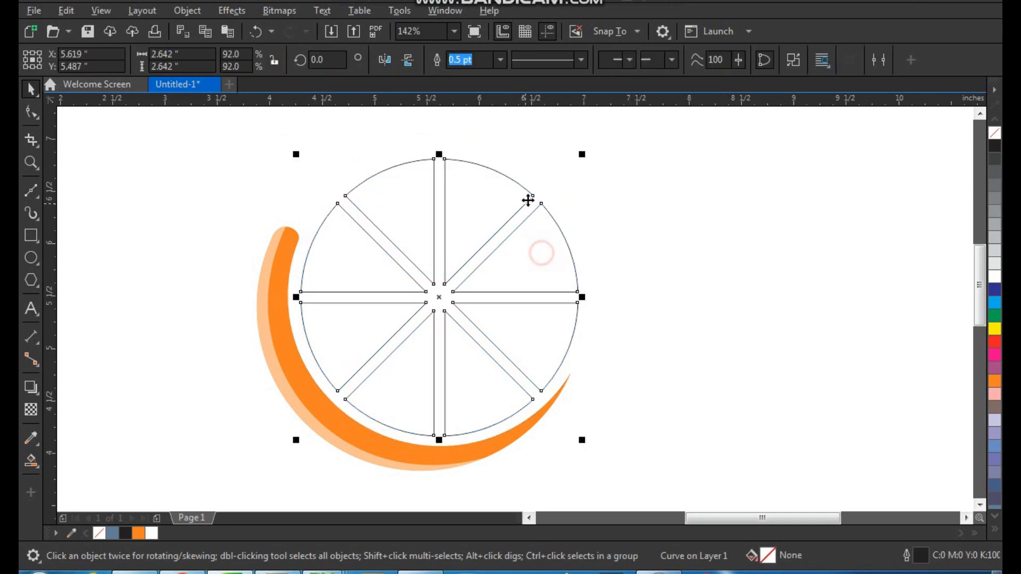
pyautogui.click(436, 21)
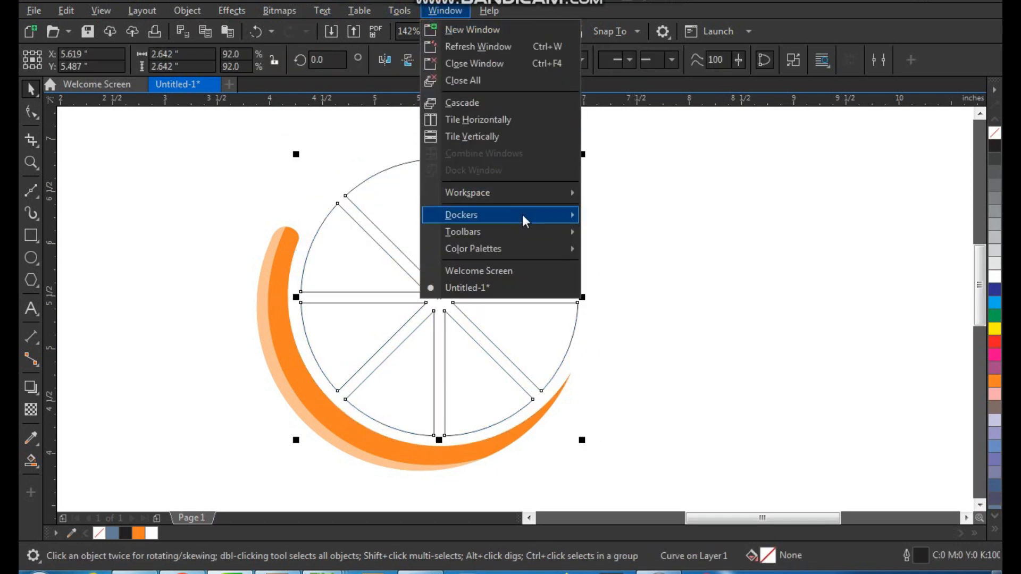
pyautogui.moveTo(522, 215)
pyautogui.click(652, 271)
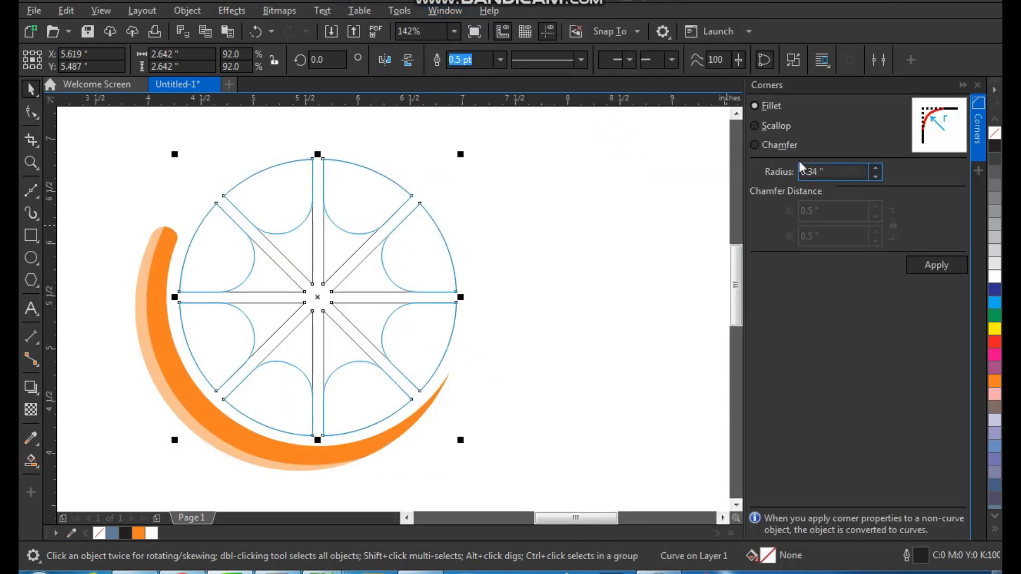
pyautogui.click(933, 269)
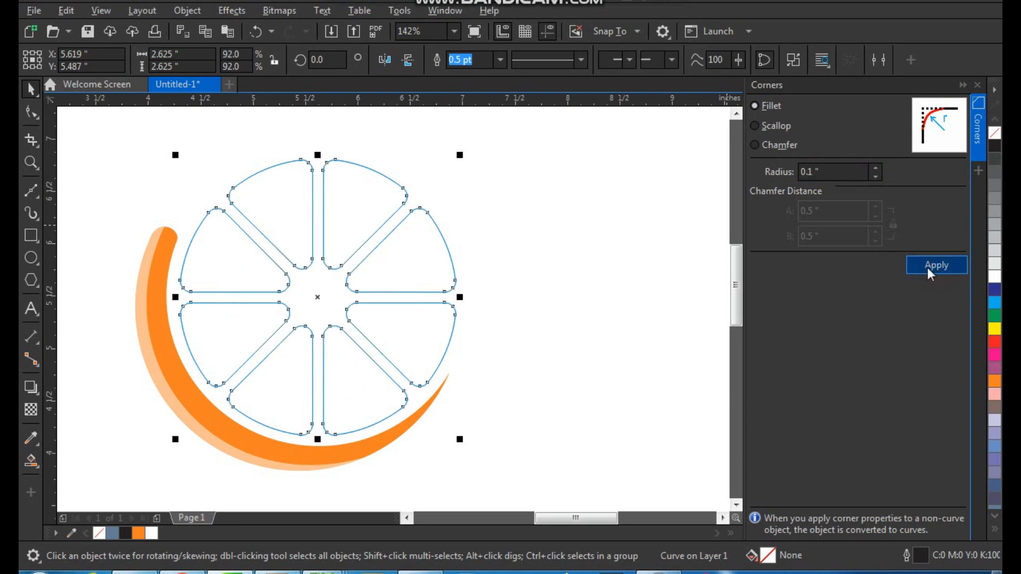
pyautogui.click(977, 85)
pyautogui.click(704, 221)
# Fill the eight rounded wedges with orange
pyautogui.click(553, 257)
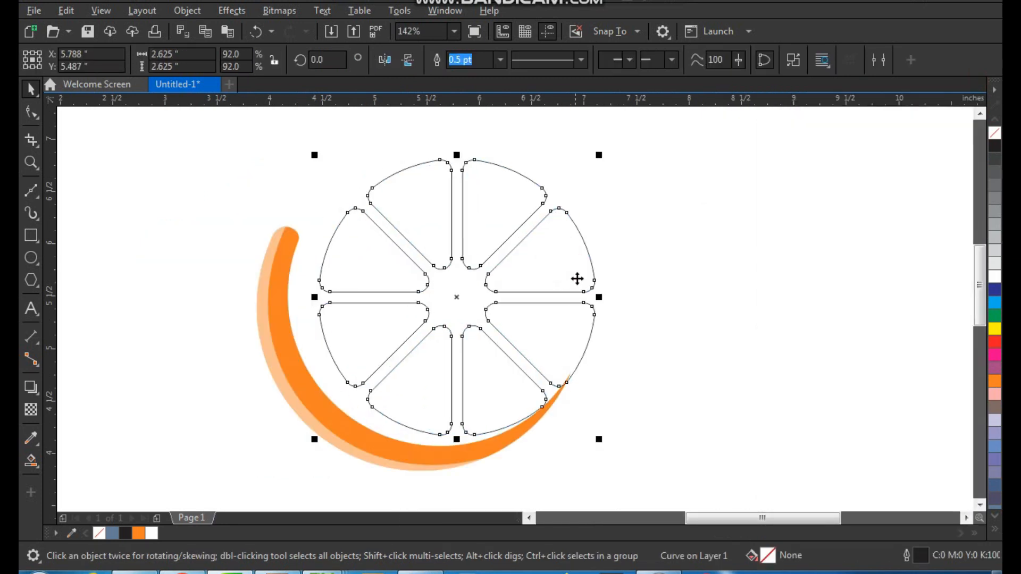
pyautogui.press('z')
pyautogui.moveTo(640, 158); pyautogui.dragTo(280, 462)
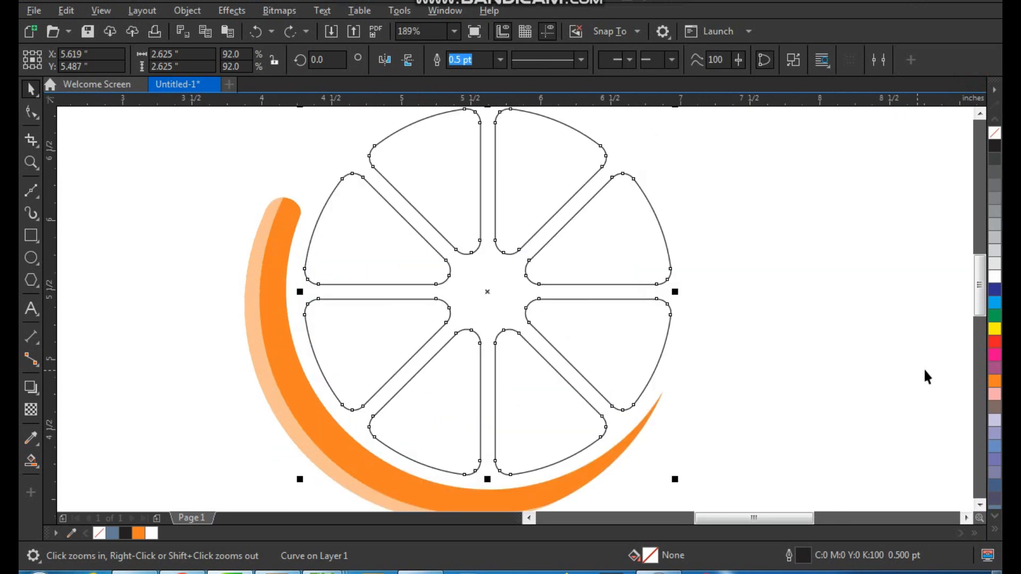
pyautogui.click(994, 383)
pyautogui.click(896, 350)
# Delete the two top wedges and the upper-right wedge of the orange slice, leaving five segments
pyautogui.click(592, 264)
pyautogui.scroll(-2, 616, 277)
pyautogui.press('F2')
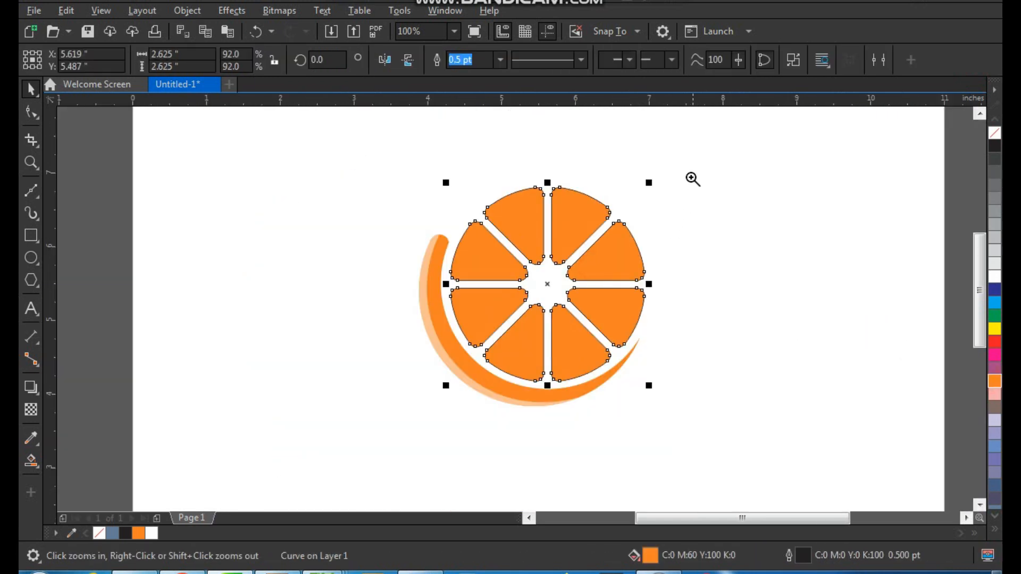
pyautogui.moveTo(690, 176); pyautogui.dragTo(409, 395)
pyautogui.click(142, 10)
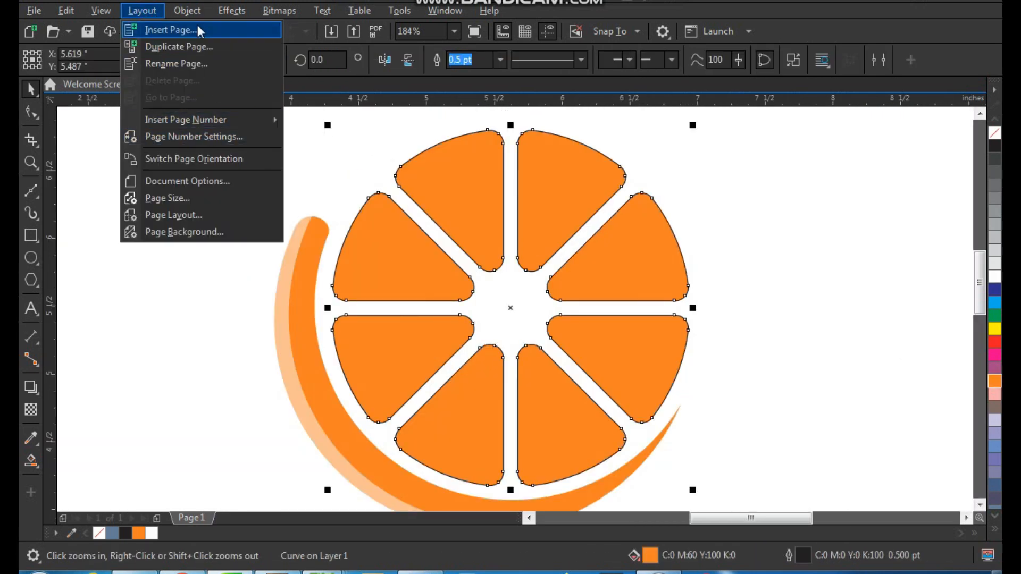
pyautogui.click(347, 355)
pyautogui.click(768, 274)
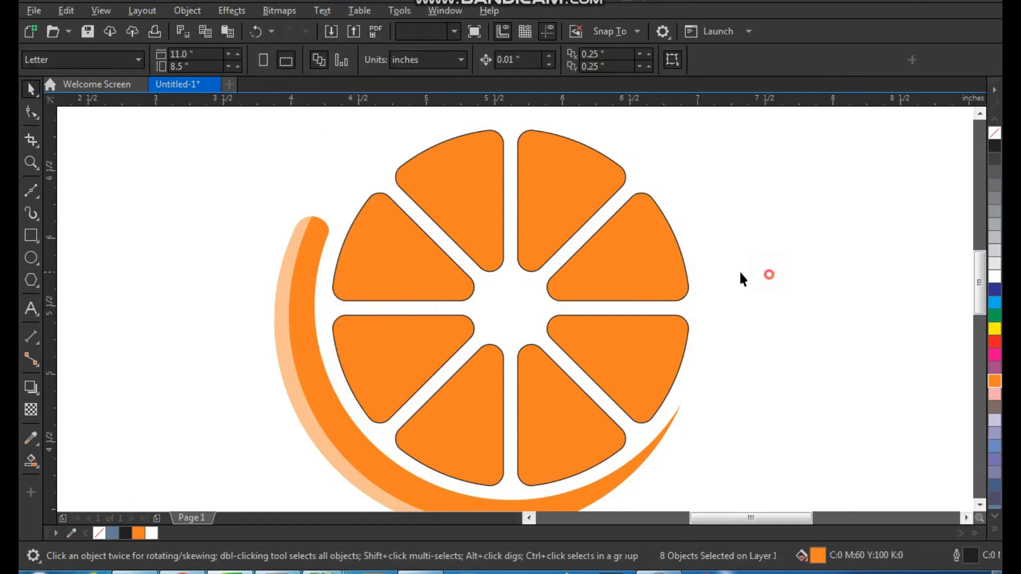
pyautogui.click(646, 290)
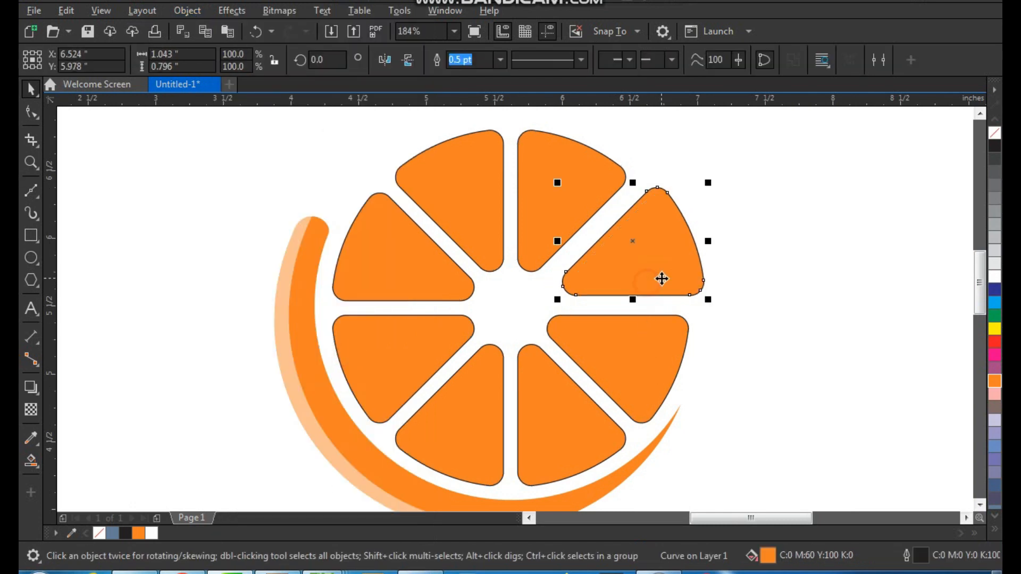
pyautogui.keyDown('shift'); pyautogui.click(582, 185); pyautogui.keyUp('shift')
pyautogui.keyDown('shift'); pyautogui.click(452, 185); pyautogui.keyUp('shift')
pyautogui.press('Delete')
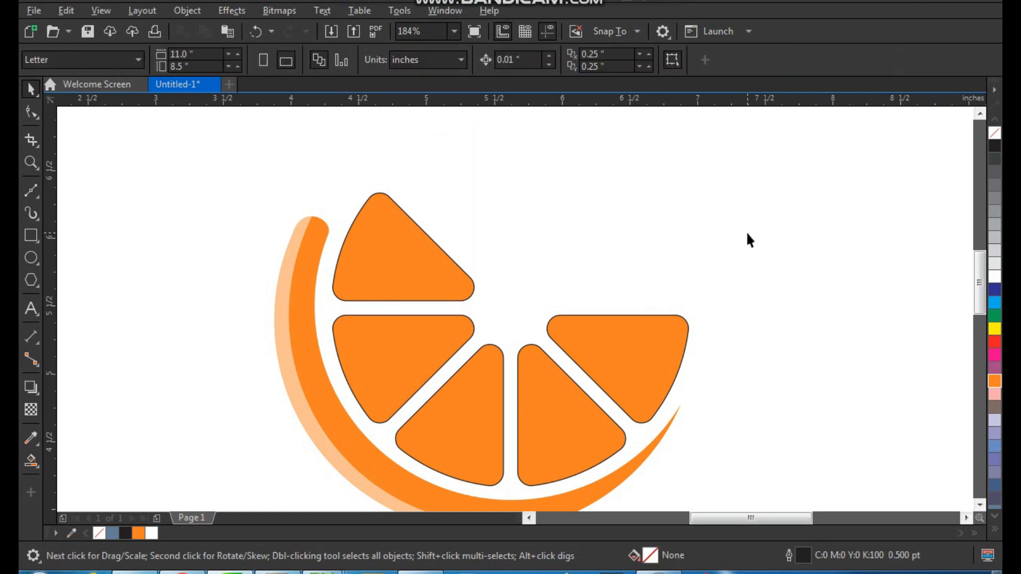
# Remove the outline from the five remaining orange wedges
pyautogui.scroll(-1, 480, 324)
pyautogui.press('F2')
pyautogui.moveTo(372, 222); pyautogui.dragTo(645, 443)
pyautogui.click(399, 230)
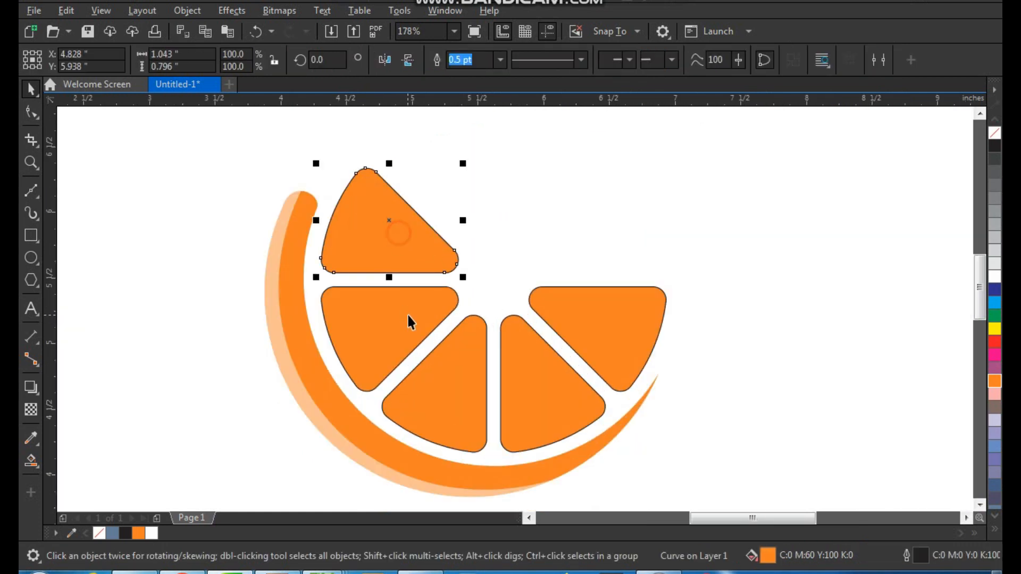
pyautogui.keyDown('shift'); pyautogui.click(408, 314); pyautogui.keyUp('shift')
pyautogui.keyDown('shift'); pyautogui.click(451, 383); pyautogui.keyUp('shift')
pyautogui.keyDown('shift'); pyautogui.click(531, 384); pyautogui.keyUp('shift')
pyautogui.keyDown('shift'); pyautogui.click(610, 335); pyautogui.keyUp('shift')
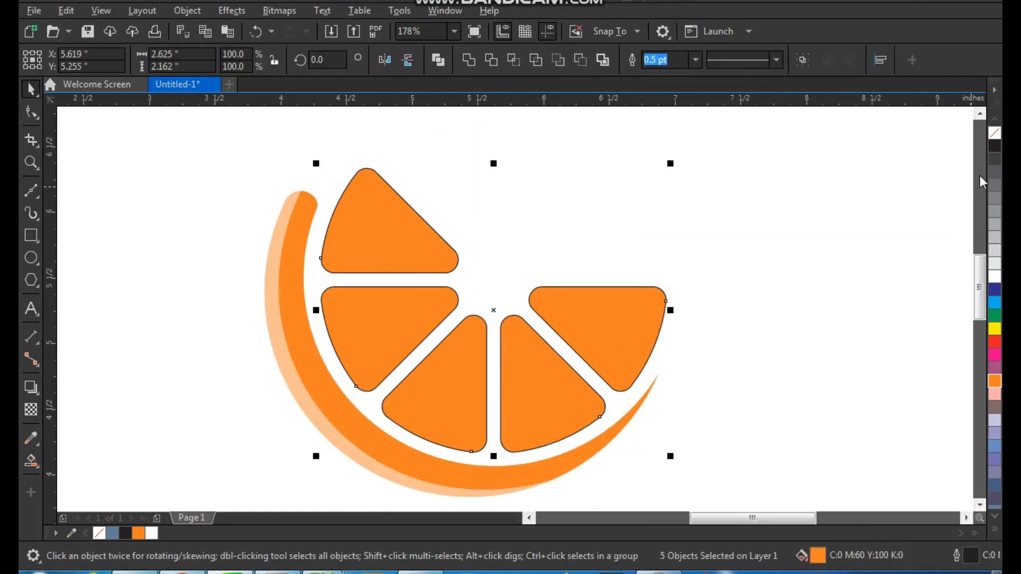
pyautogui.rightClick(990, 135)
pyautogui.click(777, 259)
# Create a copy of the upper-left wedge scaled to 17.8% and place it near that wedge's inner corner
pyautogui.press('z')
pyautogui.click(299, 149)
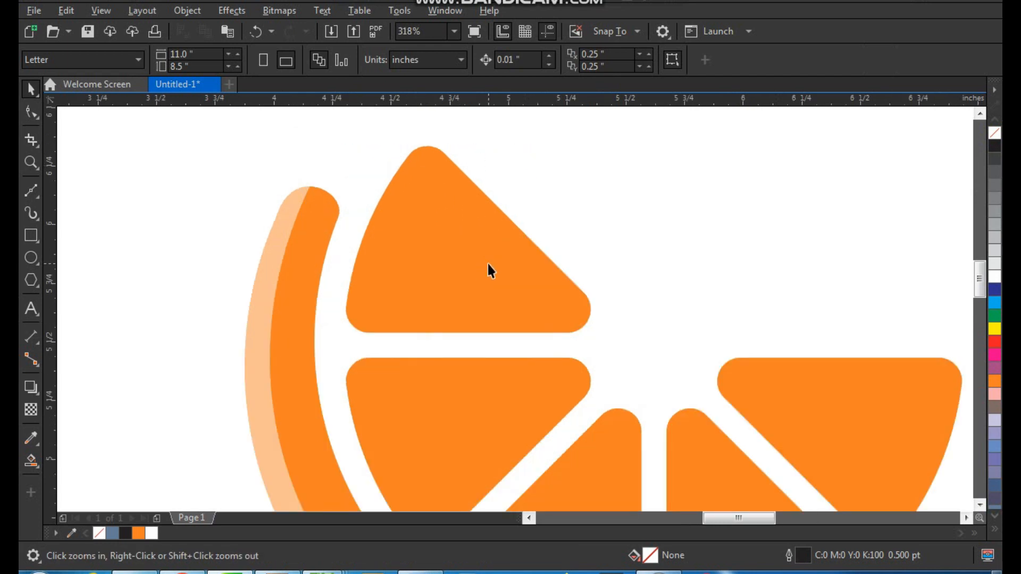
pyautogui.press('space')
pyautogui.click(488, 265)
pyautogui.moveTo(593, 340); pyautogui.dragTo(493, 303)
pyautogui.moveTo(464, 240); pyautogui.dragTo(516, 286)
# Fill the small wedge copy with white, make it uniformly transparent and nudge it slightly towards the inner corner
pyautogui.press('F2')
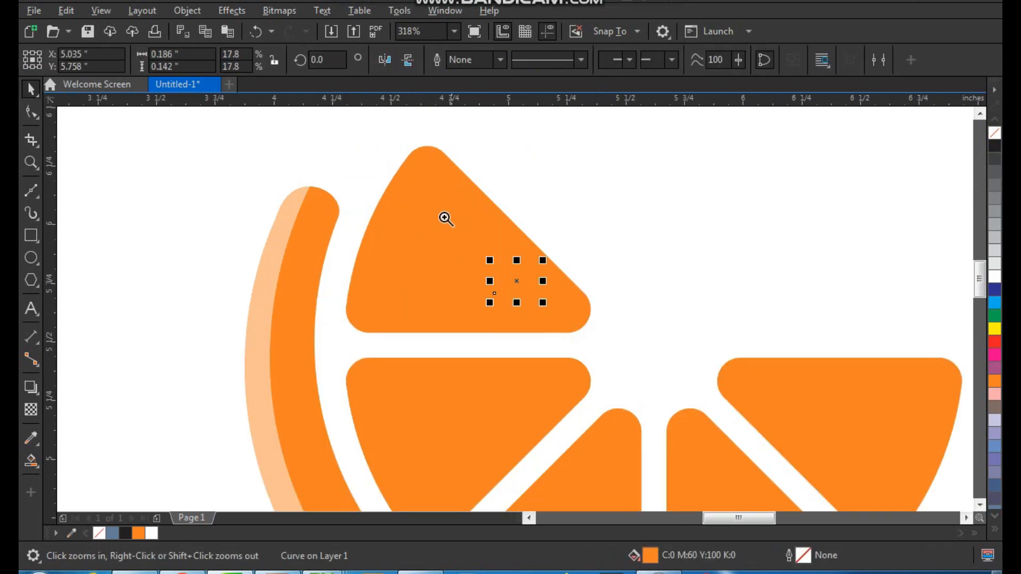
pyautogui.moveTo(434, 211); pyautogui.dragTo(614, 350)
pyautogui.click(991, 275)
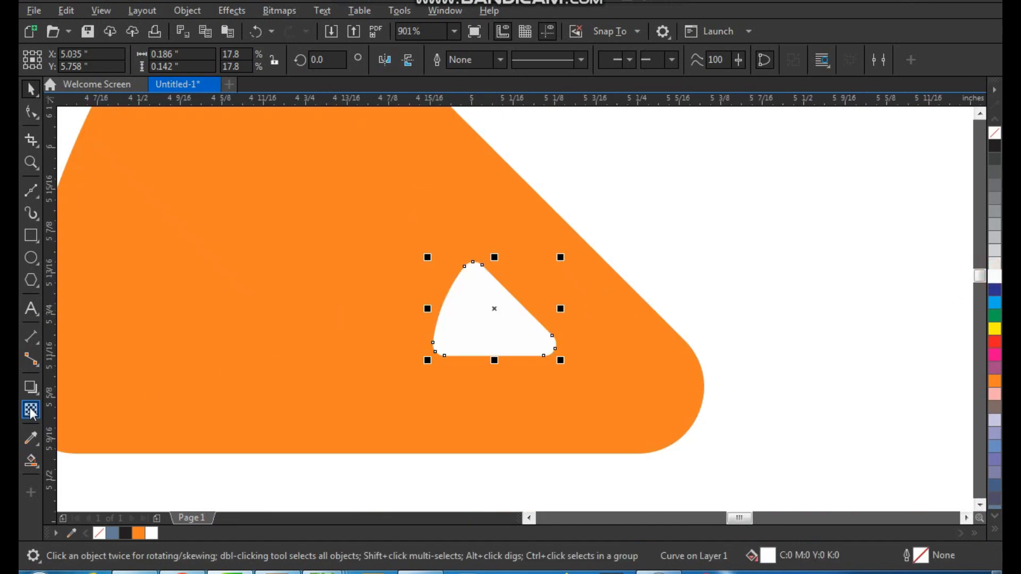
pyautogui.click(27, 411)
pyautogui.click(57, 60)
pyautogui.press('space')
pyautogui.moveTo(478, 312); pyautogui.dragTo(486, 313)
# Copy the translucent highlight into the wedge below, rotate it to about 51.1° and position it near the inner corner
pyautogui.scroll(-3, 450, 270)
pyautogui.press('F2')
pyautogui.moveTo(410, 244); pyautogui.dragTo(591, 427)
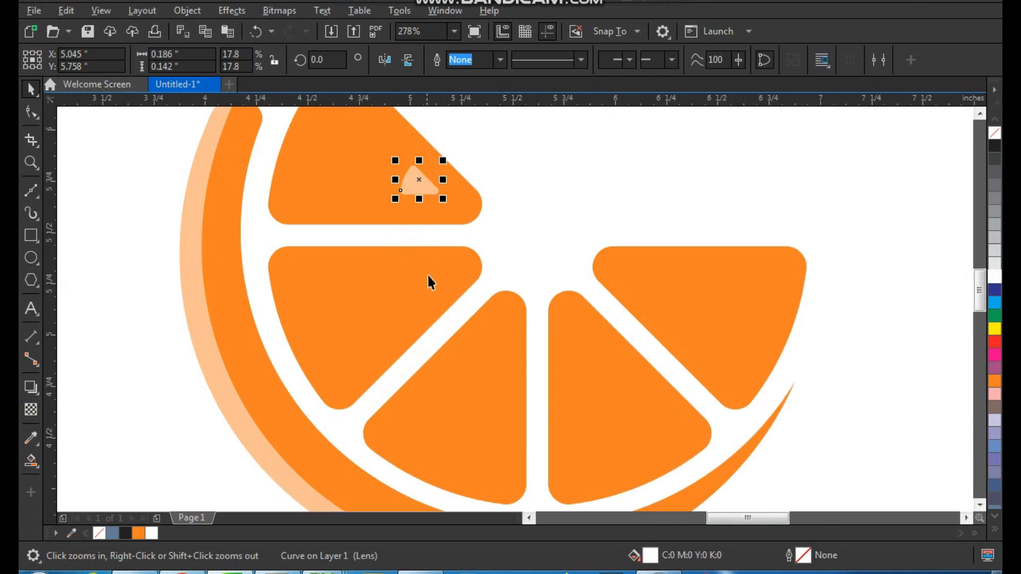
pyautogui.press('space')
pyautogui.moveTo(420, 181); pyautogui.dragTo(416, 226)
pyautogui.click(421, 274)
pyautogui.moveTo(423, 276); pyautogui.dragTo(456, 260)
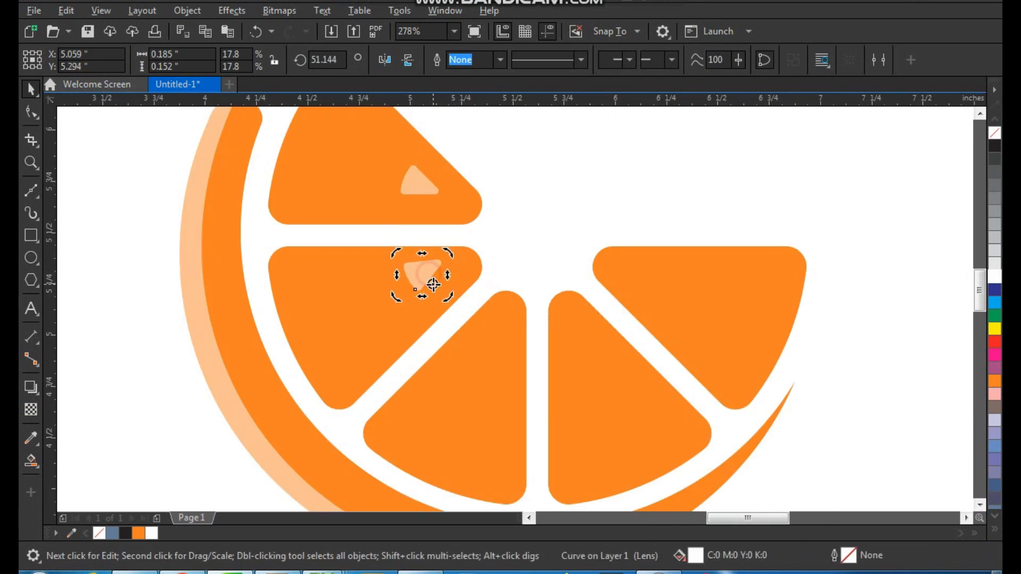
pyautogui.press('F2')
pyautogui.moveTo(376, 220); pyautogui.dragTo(508, 393)
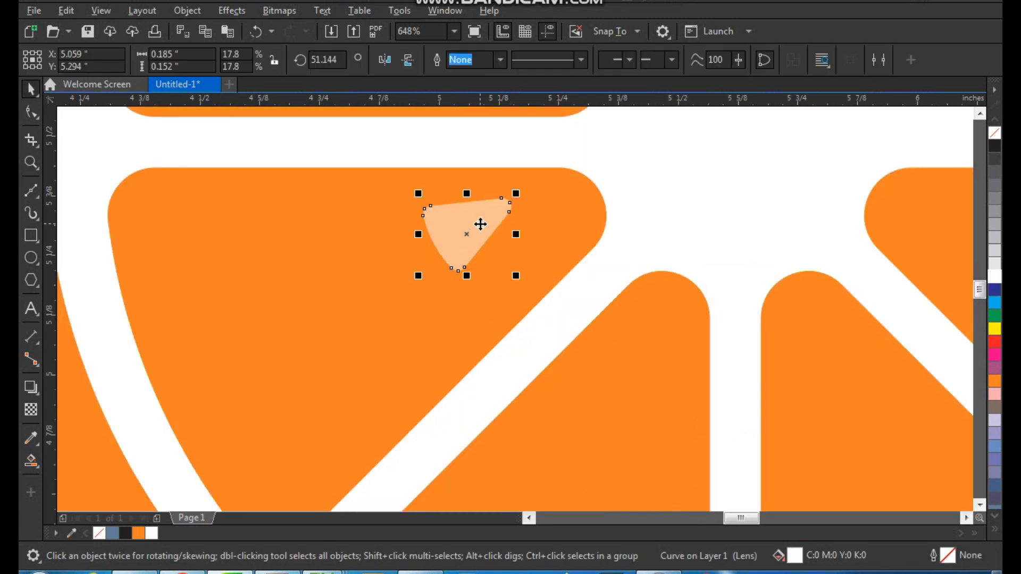
pyautogui.moveTo(479, 224); pyautogui.dragTo(496, 238)
# Place rotated copies of the highlight in the two bottom wedges, turning the right-hand one to about 136.9°
pyautogui.scroll(-3, 495, 237)
pyautogui.moveTo(545, 317); pyautogui.dragTo(676, 329)
pyautogui.click(543, 319)
pyautogui.click(599, 274)
pyautogui.click(550, 312)
pyautogui.click(658, 321)
pyautogui.press('F2')
pyautogui.moveTo(610, 233); pyautogui.dragTo(671, 387)
pyautogui.moveTo(549, 331); pyautogui.dragTo(563, 304)
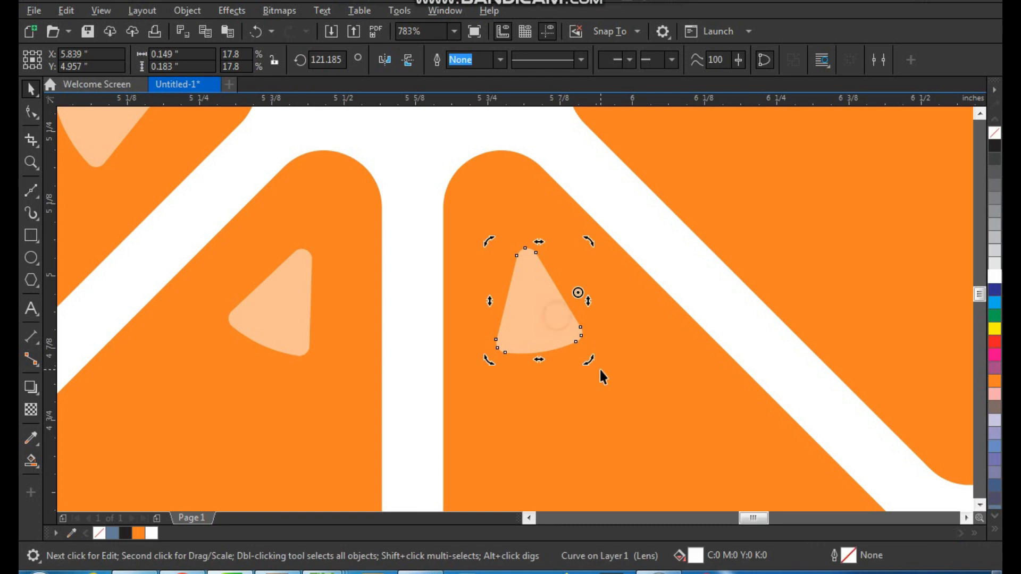
pyautogui.moveTo(590, 361); pyautogui.dragTo(608, 358)
pyautogui.click(565, 346)
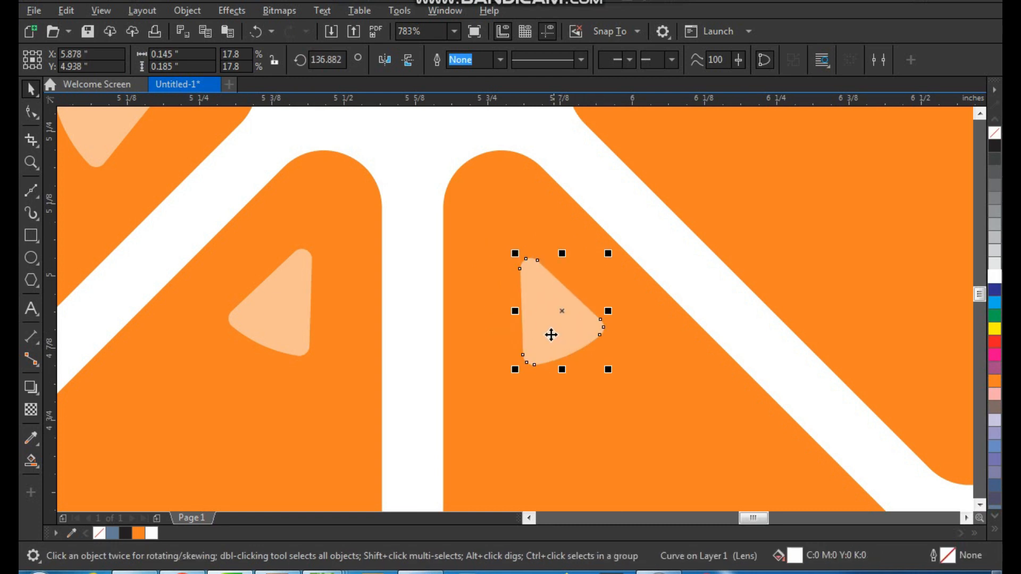
# Copy the highlight into the right wedge and rotate it to about 176.7° near the inner corner
pyautogui.scroll(-2, 552, 331)
pyautogui.moveTo(552, 331); pyautogui.dragTo(656, 235)
pyautogui.scroll(-1, 619, 281)
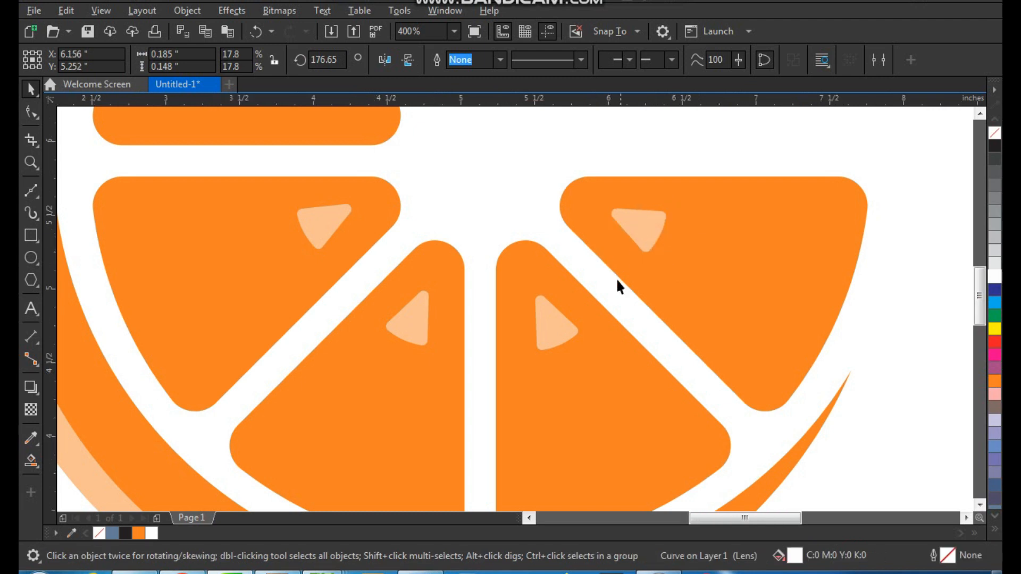
pyautogui.scroll(-1, 618, 281)
pyautogui.click(711, 212)
pyautogui.press('F2')
pyautogui.moveTo(744, 163); pyautogui.dragTo(413, 428)
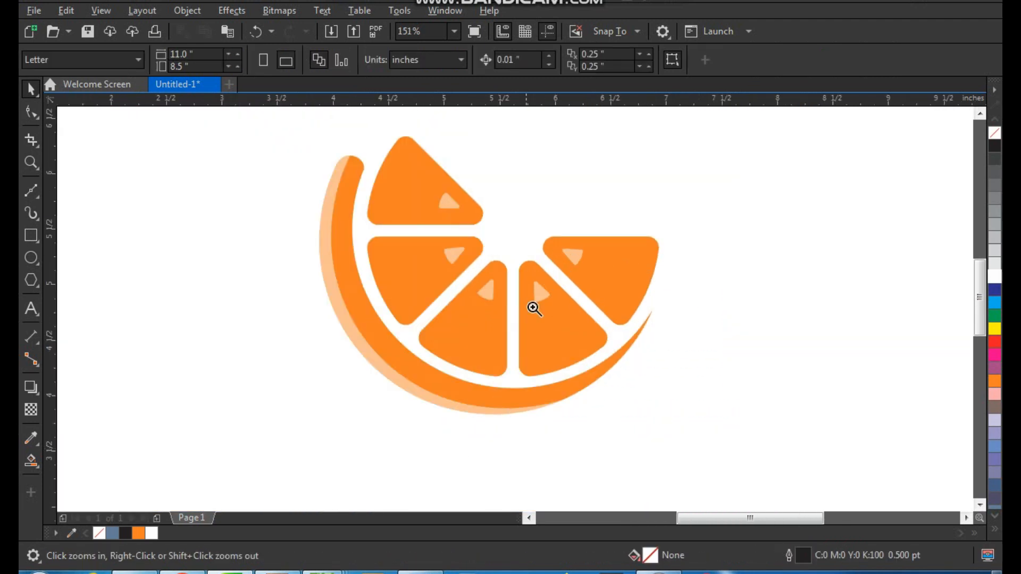
pyautogui.press('F2')
pyautogui.scroll(-1, 443, 344)
pyautogui.moveTo(373, 159); pyautogui.dragTo(725, 400)
# Draw a closed, narrow slanted four-point straw outline about 1.6 in tall above the right wedge in Bézier mode
pyautogui.press('F2')
pyautogui.moveTo(549, 142); pyautogui.dragTo(439, 322)
pyautogui.moveTo(351, 408); pyautogui.dragTo(350, 408)
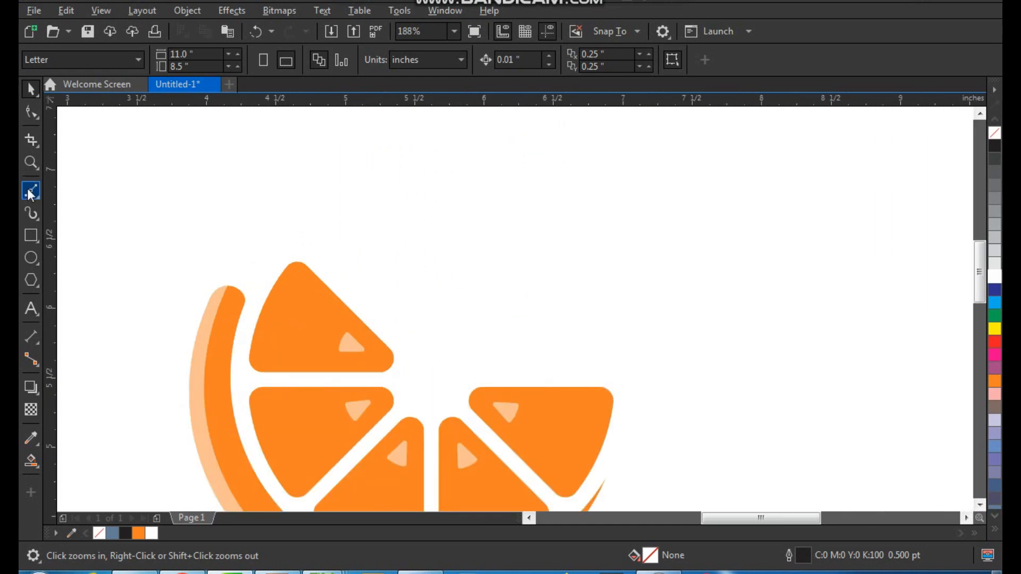
pyautogui.click(30, 192)
pyautogui.click(613, 153)
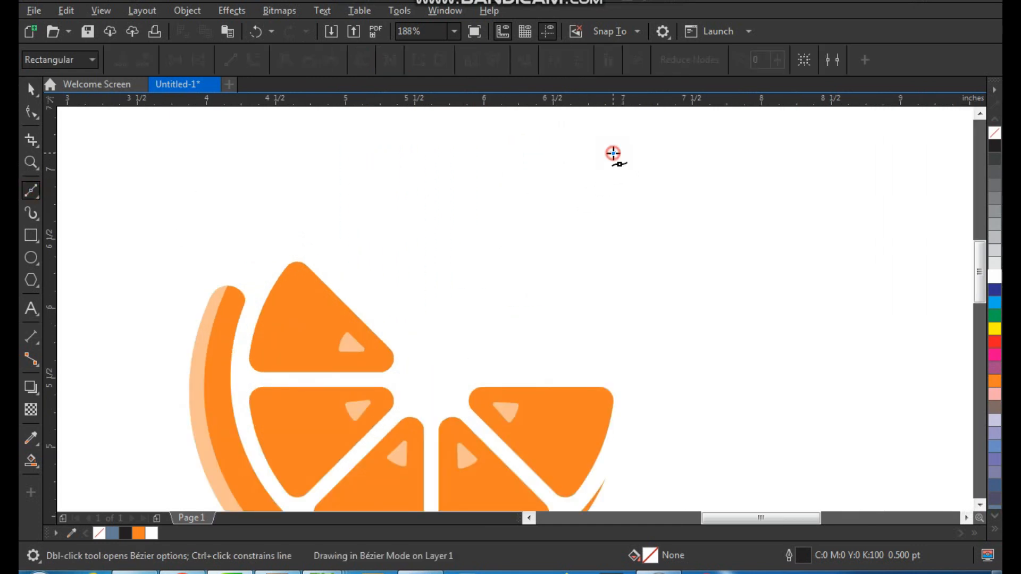
pyautogui.click(619, 160)
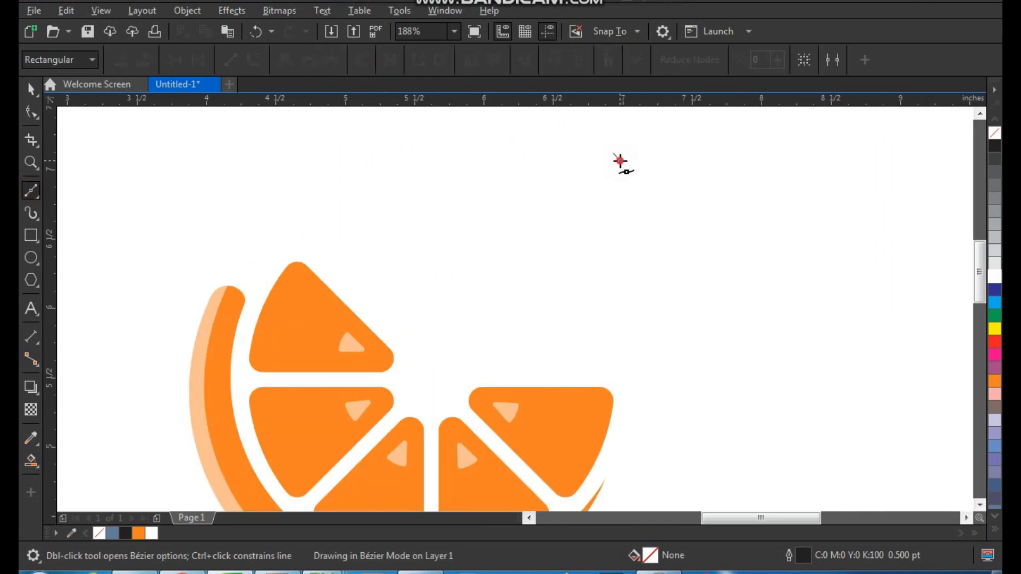
pyautogui.click(553, 378)
pyautogui.click(542, 378)
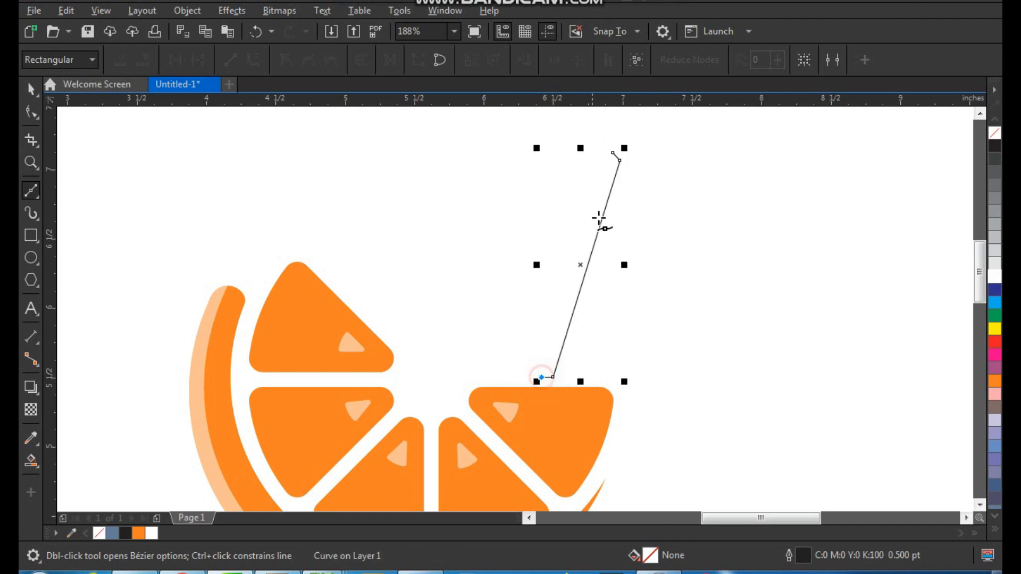
pyautogui.click(614, 154)
pyautogui.press('space')
# Bend both long sides of the straw outline to the left into matching curves, converting the straight side to a curve
pyautogui.press('F10')
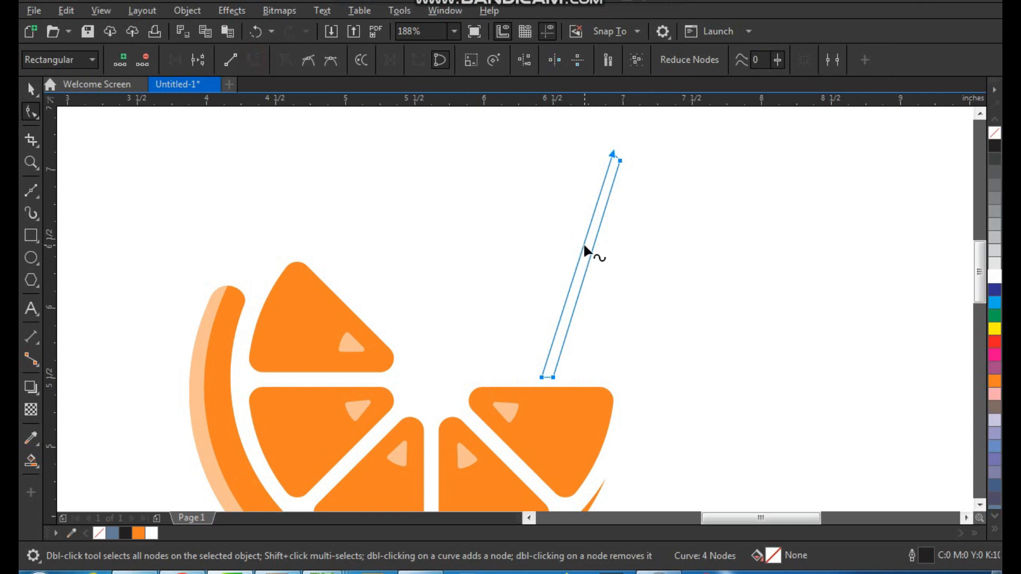
pyautogui.moveTo(586, 238); pyautogui.dragTo(517, 196)
pyautogui.click(596, 232)
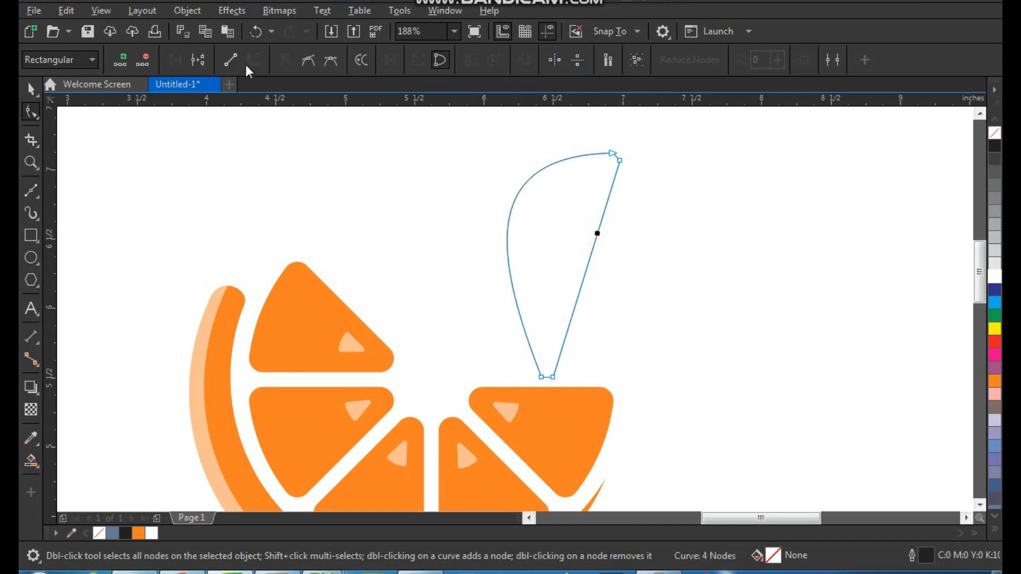
pyautogui.click(231, 61)
pyautogui.moveTo(589, 253); pyautogui.dragTo(526, 208)
pyautogui.press('space')
pyautogui.click(584, 240)
pyautogui.click(569, 165)
# Fill the curved straw with 50% black and remove its outline
pyautogui.press('z')
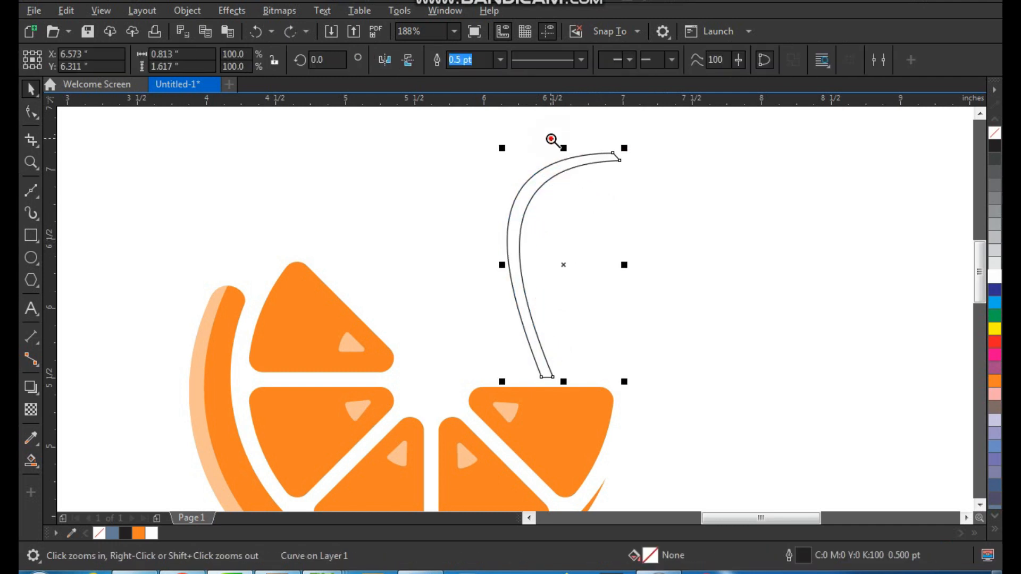
pyautogui.moveTo(549, 138); pyautogui.dragTo(661, 219)
pyautogui.click(991, 211)
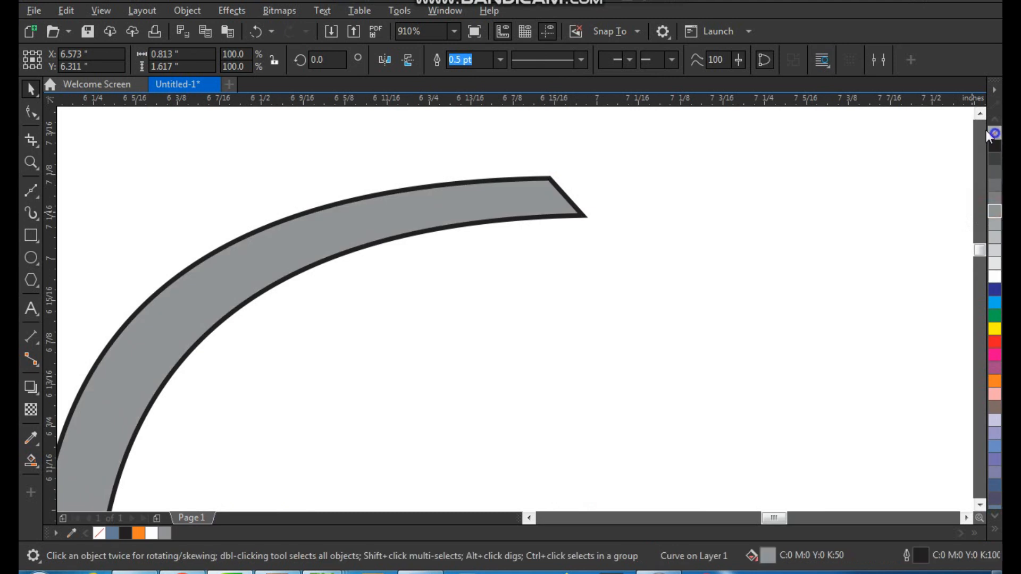
pyautogui.rightClick(990, 134)
# Draw an open Bézier line from the straw's tip through its middle bend to its lower end
pyautogui.scroll(-3, 495, 207)
pyautogui.scroll(-2, 497, 285)
pyautogui.press('z')
pyautogui.moveTo(410, 171); pyautogui.dragTo(669, 428)
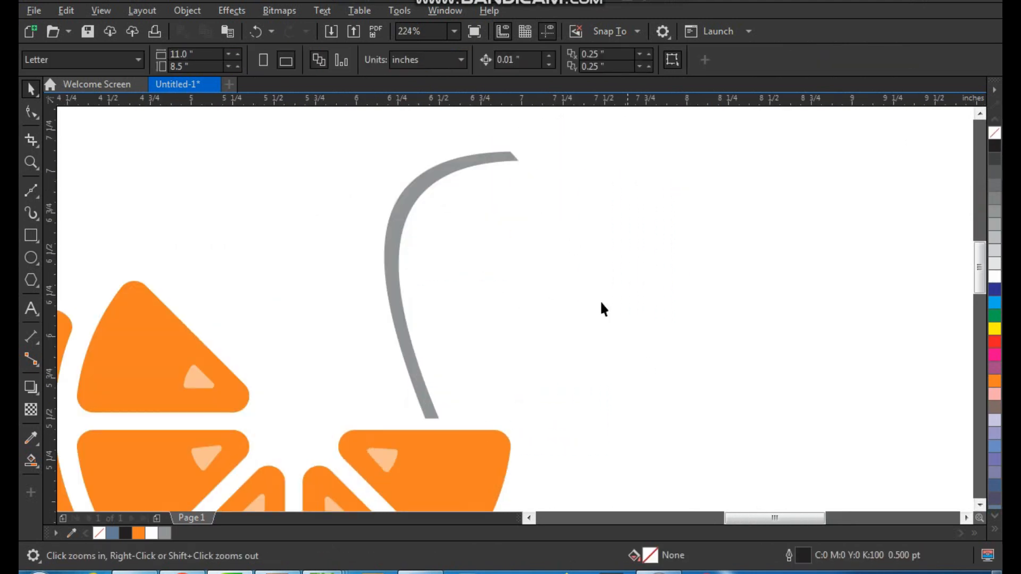
pyautogui.click(31, 191)
pyautogui.scroll(3, 473, 147)
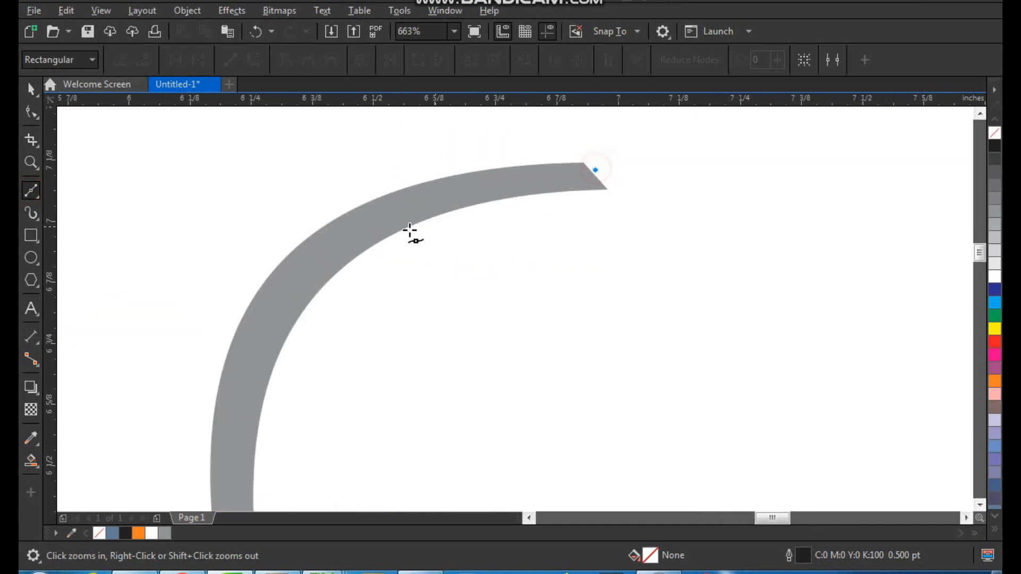
pyautogui.click(264, 323)
pyautogui.scroll(-4, 268, 326)
pyautogui.press('F2')
pyautogui.moveTo(229, 353); pyautogui.dragTo(371, 502)
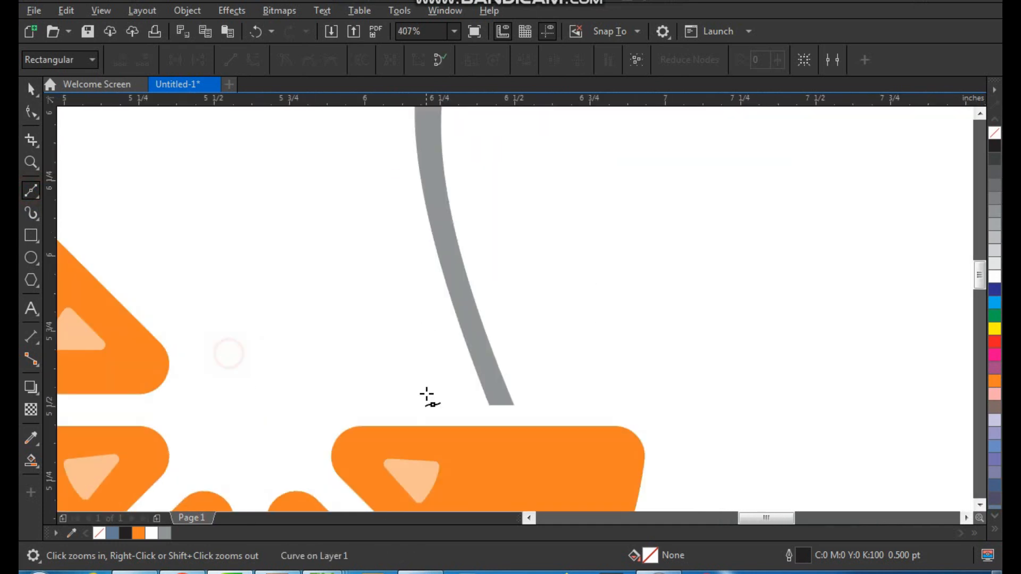
pyautogui.click(499, 409)
pyautogui.scroll(-4, 460, 398)
# Delete the line's middle node, convert the line to a curve and bend it along the straw's centre
pyautogui.press('F2')
pyautogui.moveTo(434, 250); pyautogui.dragTo(560, 427)
pyautogui.press('space')
pyautogui.press('F10')
pyautogui.moveTo(411, 197); pyautogui.dragTo(473, 258)
pyautogui.press('Delete')
pyautogui.moveTo(575, 150); pyautogui.dragTo(483, 285)
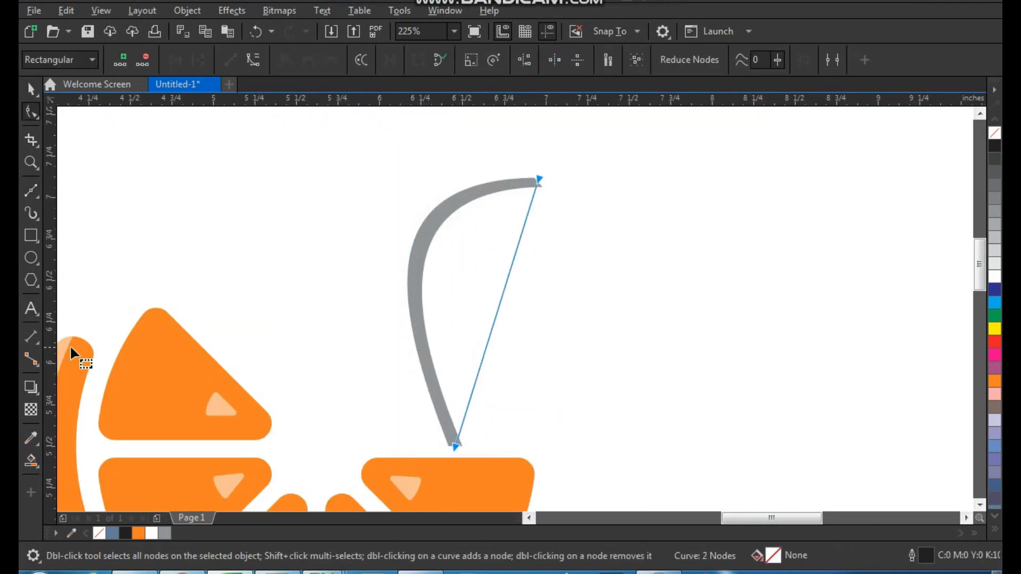
pyautogui.click(254, 59)
pyautogui.moveTo(502, 295)
pyautogui.mouseDown()
pyautogui.moveTo(424, 238)
pyautogui.moveTo(485, 304)
pyautogui.mouseUp()
pyautogui.press('space')
# Use Smart Fill to create a strip between the straw's outer edge and the centre line
pyautogui.press('F2')
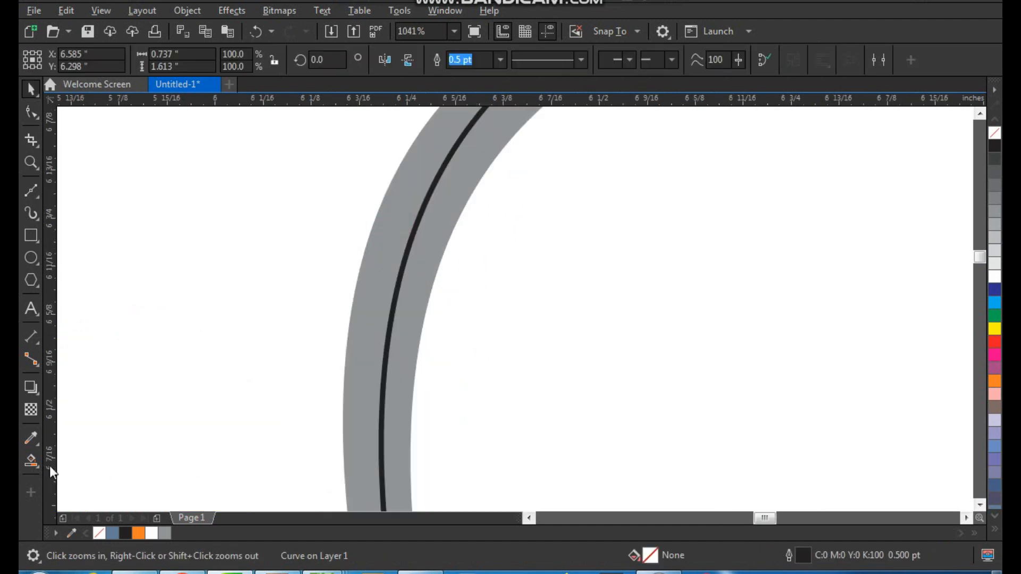
pyautogui.click(37, 456)
pyautogui.click(375, 286)
pyautogui.press('space')
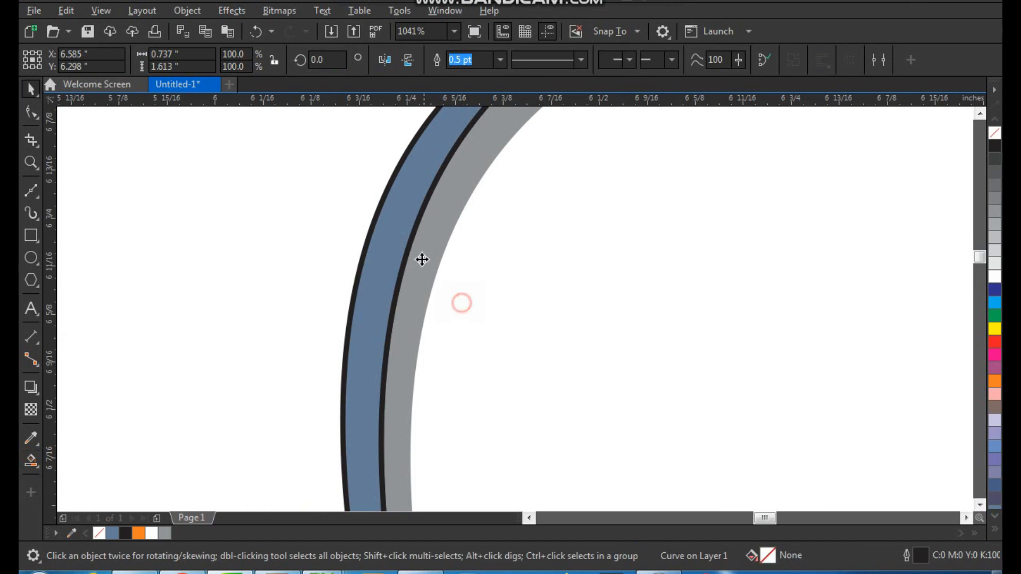
# Delete the centre line from the straw while keeping the smart-filled outer strip
pyautogui.scroll(-3, 442, 271)
pyautogui.press('F2')
pyautogui.moveTo(483, 209); pyautogui.dragTo(528, 256)
pyautogui.click(523, 290)
pyautogui.press('F2')
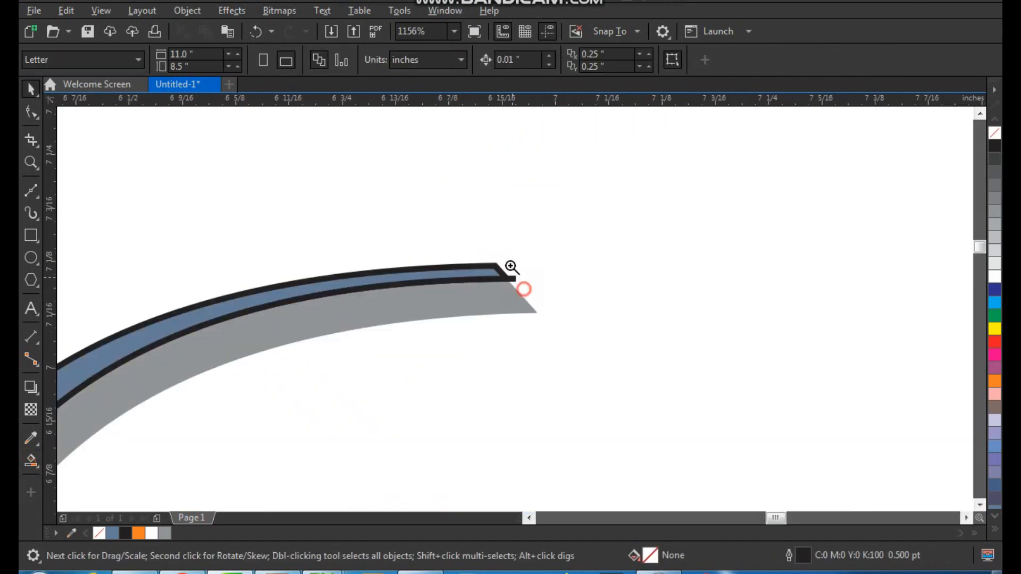
pyautogui.moveTo(480, 232); pyautogui.dragTo(539, 320)
pyautogui.click(515, 325)
pyautogui.press('Delete')
pyautogui.click(472, 307)
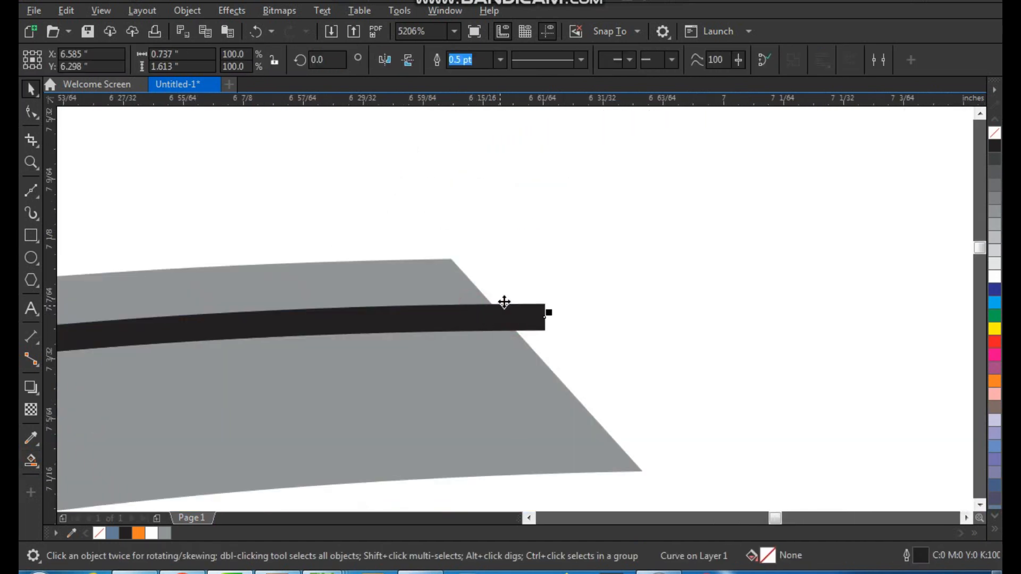
pyautogui.hotkey('ctrl', 'z')
pyautogui.click(545, 264)
pyautogui.click(535, 318)
pyautogui.press('Delete')
# Fill the straw's outer strip with 30% black and remove its outline
pyautogui.moveTo(461, 283); pyautogui.dragTo(475, 269)
pyautogui.hotkey('ctrl', 'z')
pyautogui.click(994, 239)
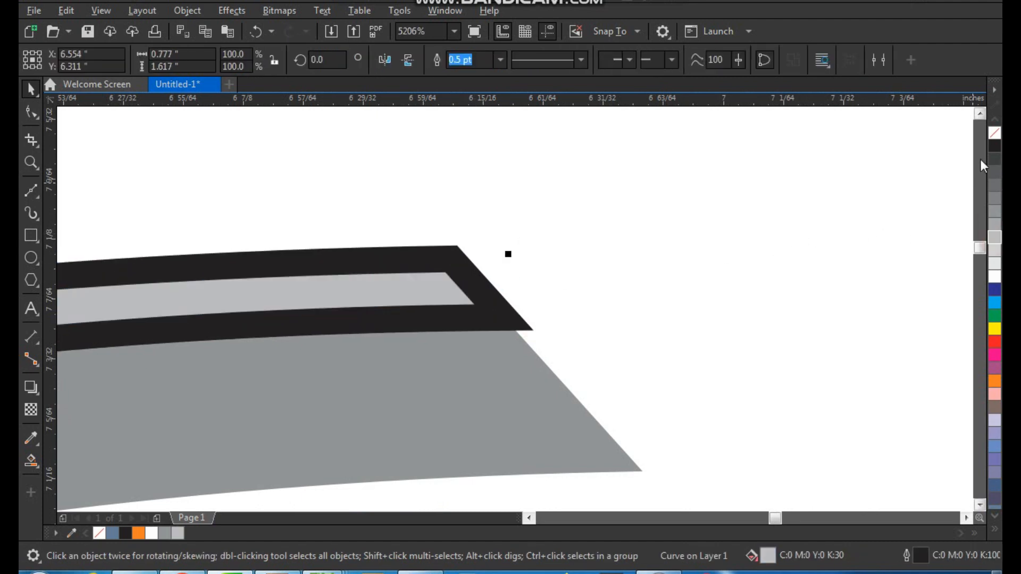
pyautogui.rightClick(993, 132)
pyautogui.scroll(-5, 658, 197)
pyautogui.click(709, 210)
pyautogui.press('F2')
pyautogui.moveTo(758, 173); pyautogui.dragTo(393, 497)
pyautogui.scroll(-1, 562, 403)
pyautogui.press('F2')
pyautogui.moveTo(454, 226); pyautogui.dragTo(703, 493)
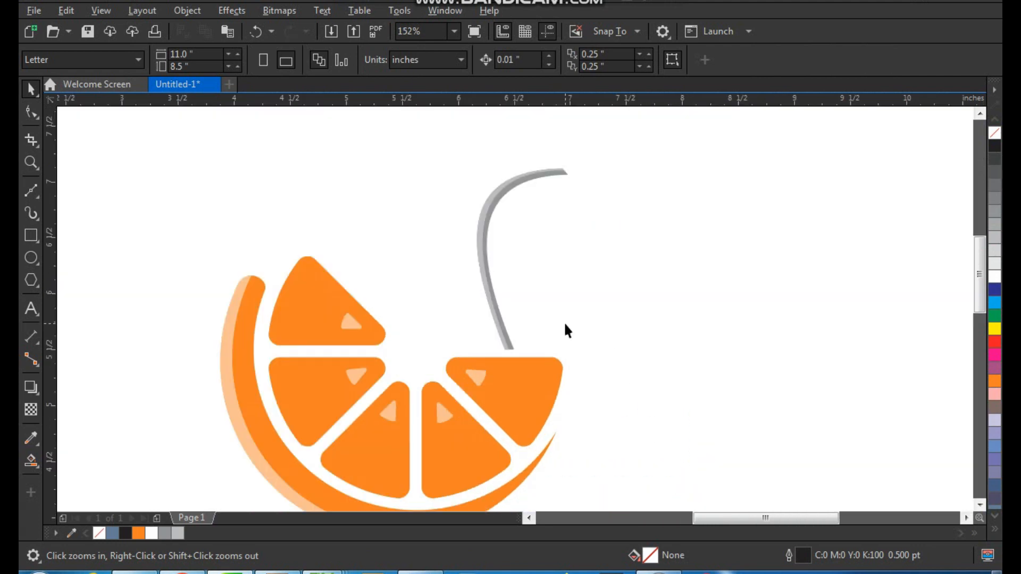
# Draw a closed four-node Bézier outline for a notched leaf between the top orange segment and the straw
pyautogui.moveTo(288, 131); pyautogui.dragTo(647, 440)
pyautogui.click(32, 191)
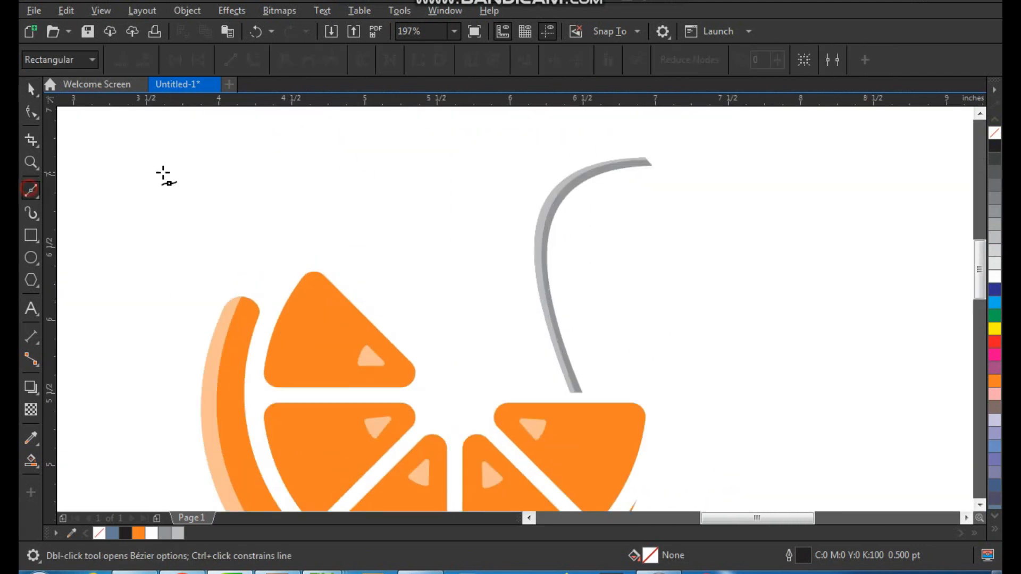
pyautogui.click(358, 183)
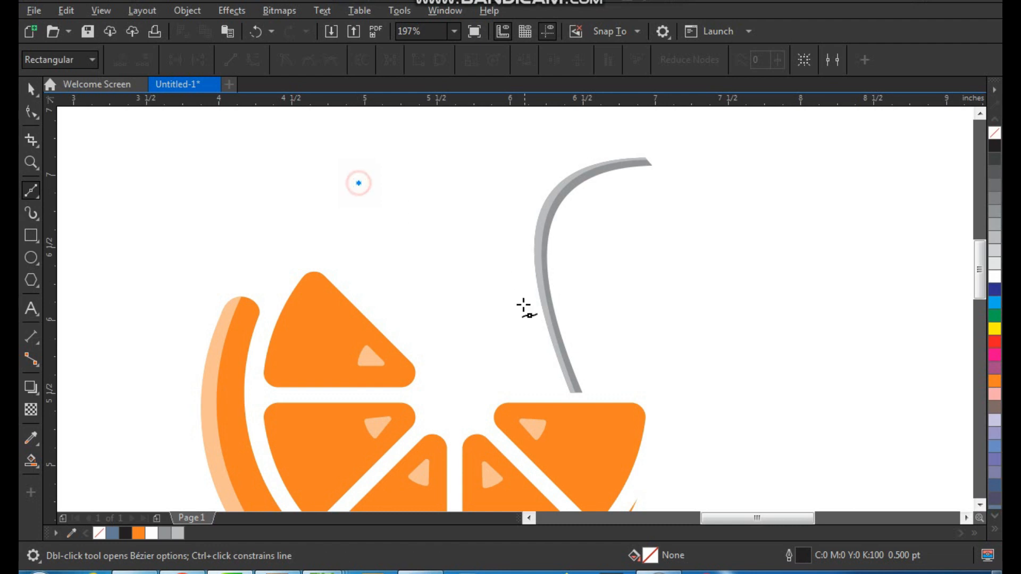
pyautogui.click(538, 372)
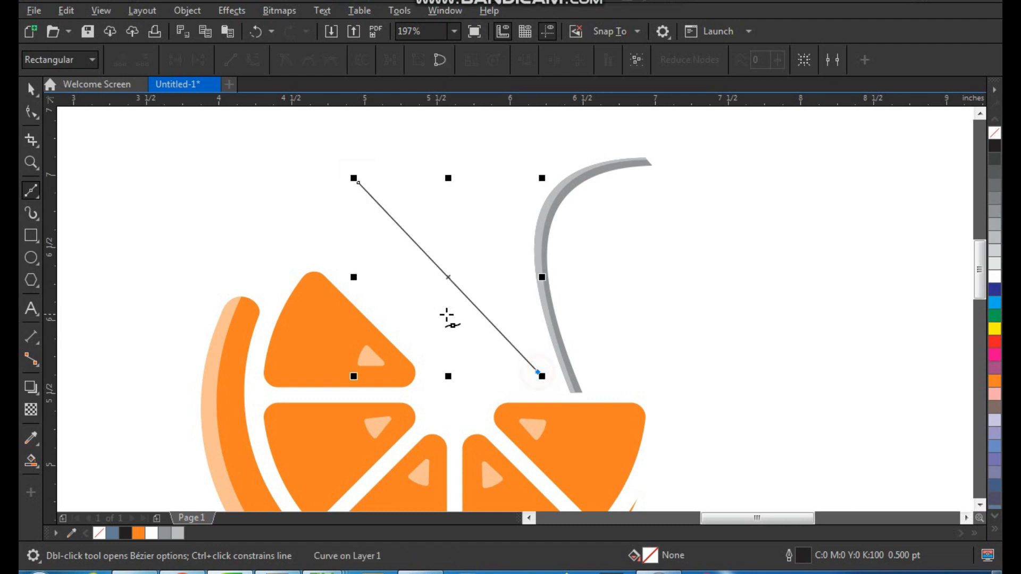
pyautogui.click(334, 203)
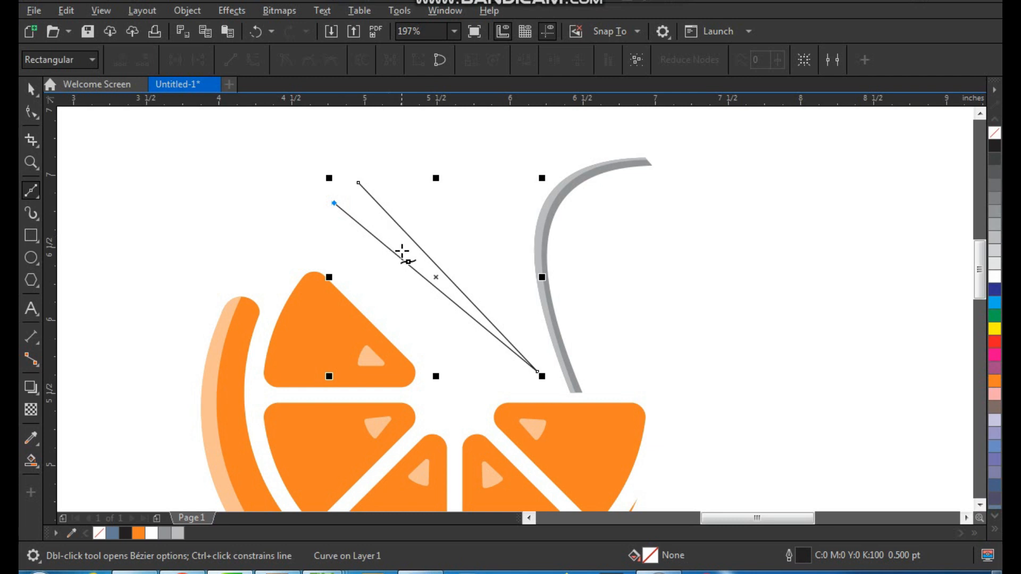
pyautogui.click(418, 258)
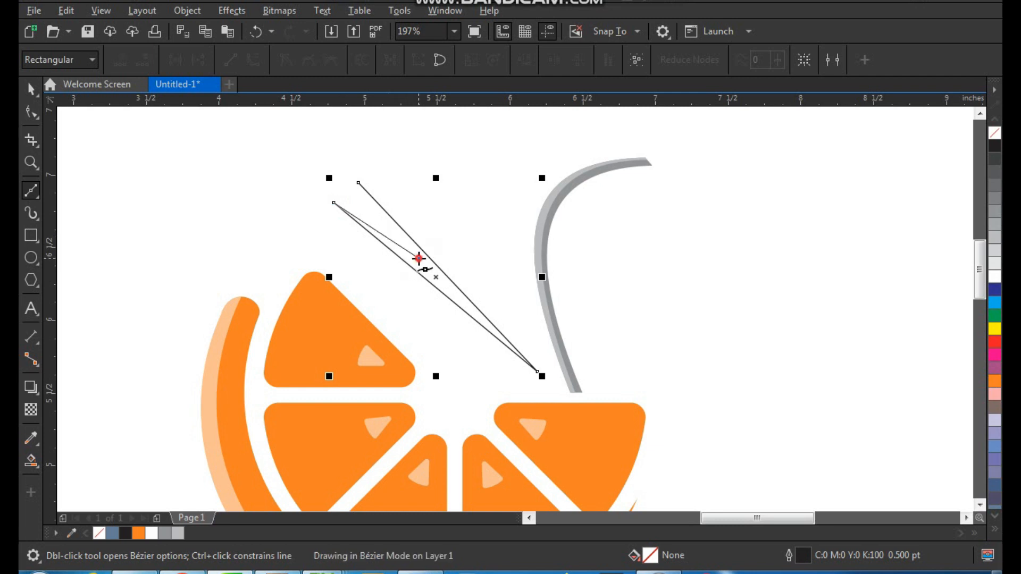
pyautogui.click(359, 184)
pyautogui.press('space')
# Convert the leaf outline's segments to curves and bend its long upper and lower edges into a leaf shape
pyautogui.press('F10')
pyautogui.moveTo(308, 151); pyautogui.dragTo(524, 367)
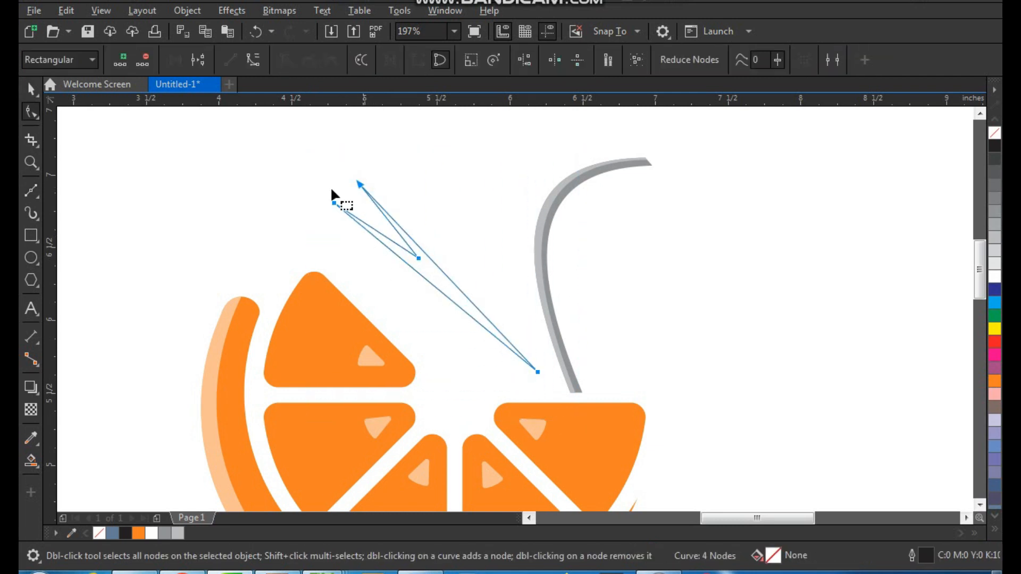
pyautogui.click(436, 215)
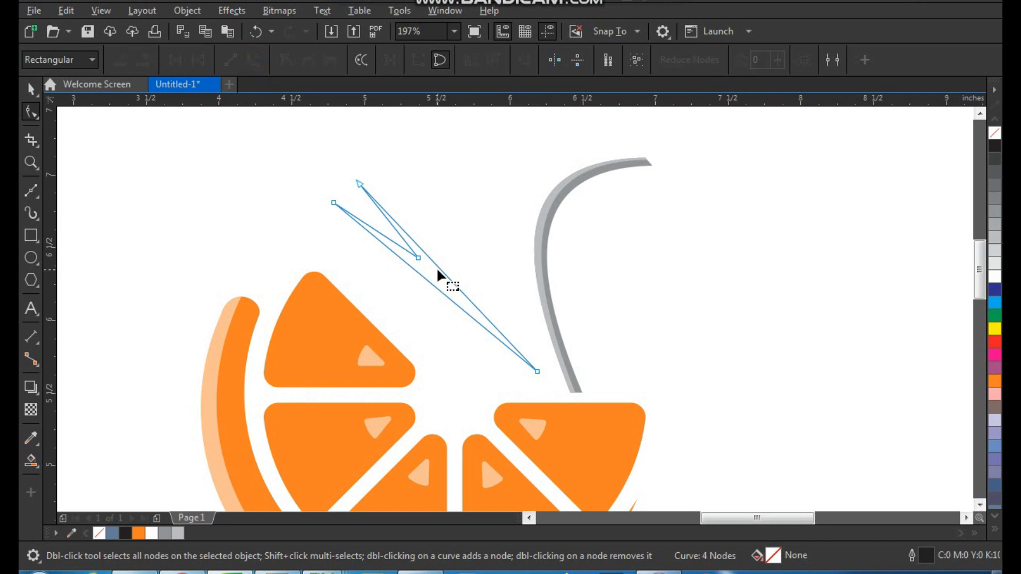
pyautogui.moveTo(436, 264); pyautogui.dragTo(479, 209)
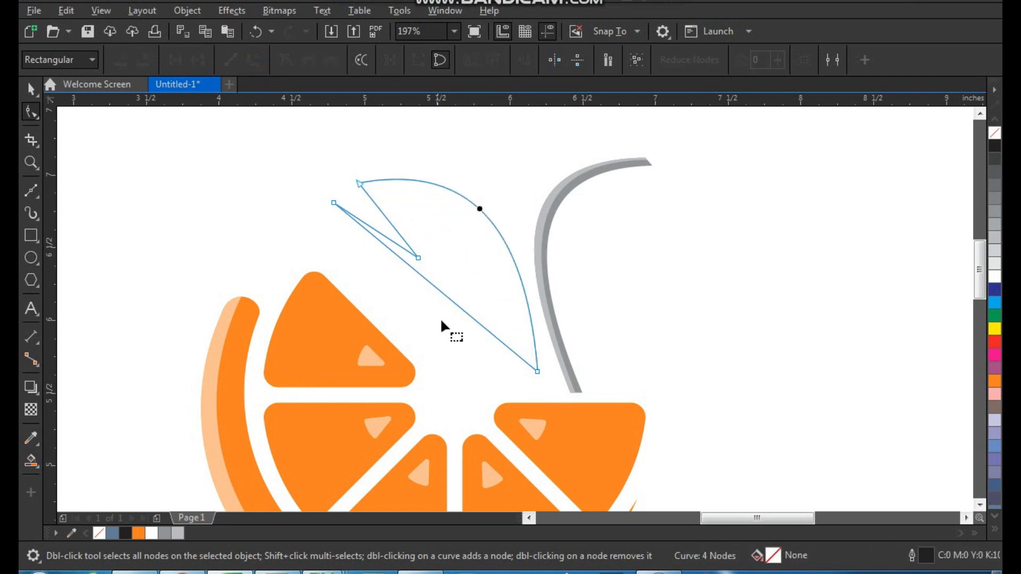
pyautogui.click(538, 373)
pyautogui.moveTo(403, 261); pyautogui.dragTo(488, 264)
pyautogui.moveTo(360, 337); pyautogui.dragTo(355, 383)
# Bend both edges of the notch at the leaf's tip into smooth upward arcs
pyautogui.click(391, 240)
pyautogui.moveTo(351, 169); pyautogui.dragTo(428, 282)
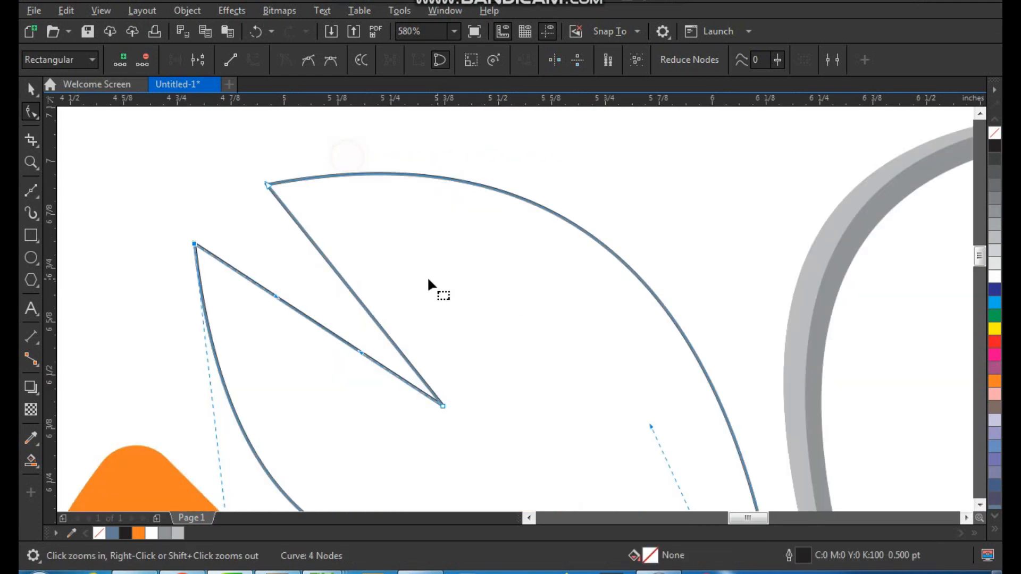
pyautogui.moveTo(357, 295); pyautogui.dragTo(377, 268)
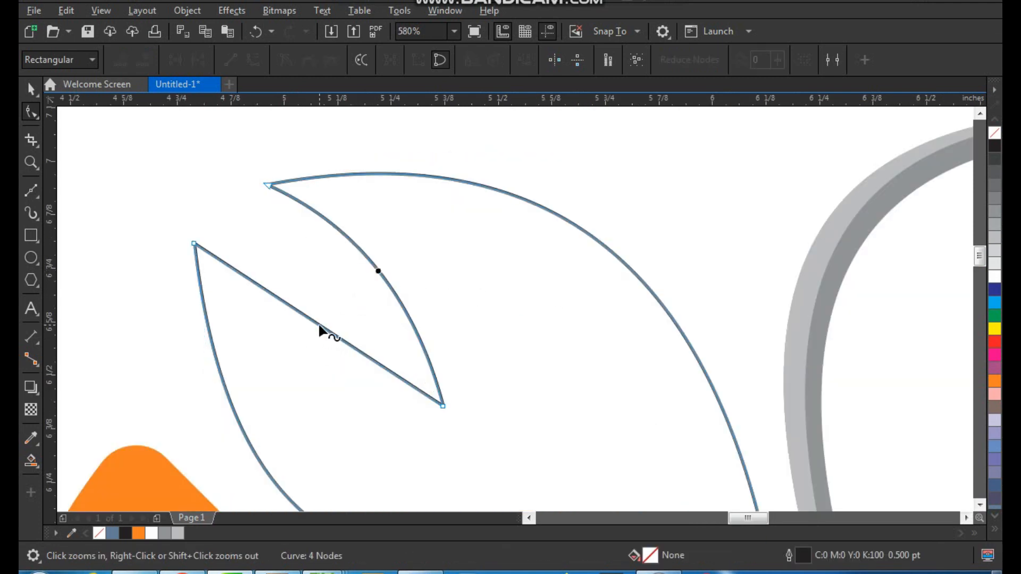
pyautogui.moveTo(326, 330); pyautogui.dragTo(340, 290)
pyautogui.scroll(-2, 349, 264)
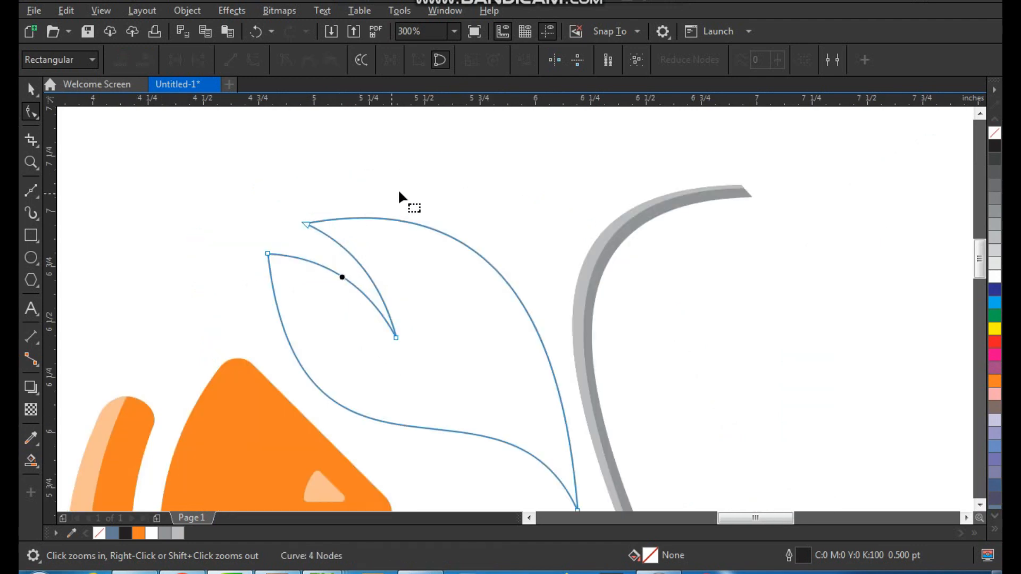
pyautogui.press('space')
pyautogui.click(431, 178)
pyautogui.scroll(-1, 375, 265)
# Draw a Bézier line across the leaf's smaller lobe and bend it to follow the leaf's lower edge
pyautogui.press('F2')
pyautogui.moveTo(317, 228); pyautogui.dragTo(525, 432)
pyautogui.click(31, 190)
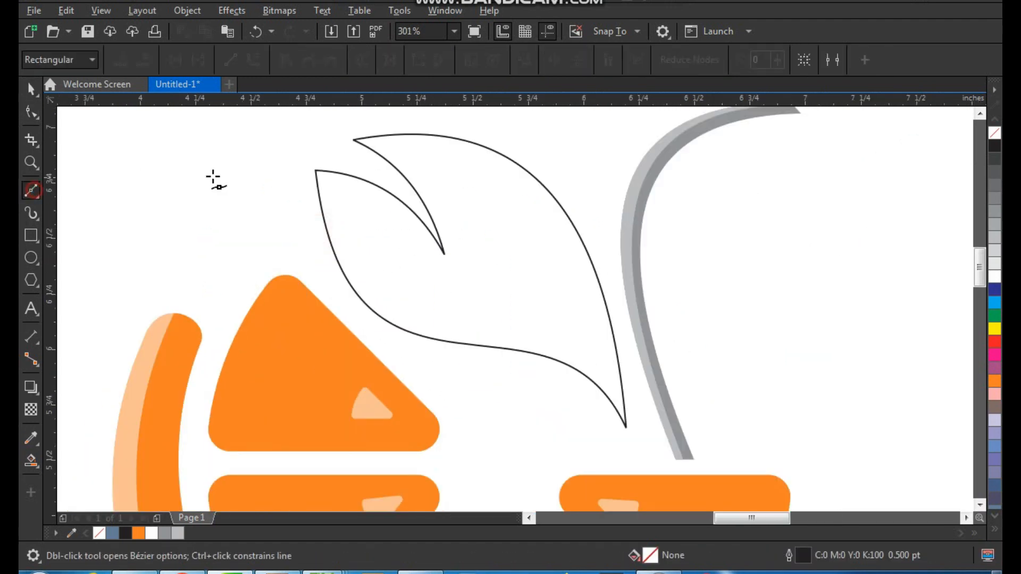
pyautogui.click(326, 166)
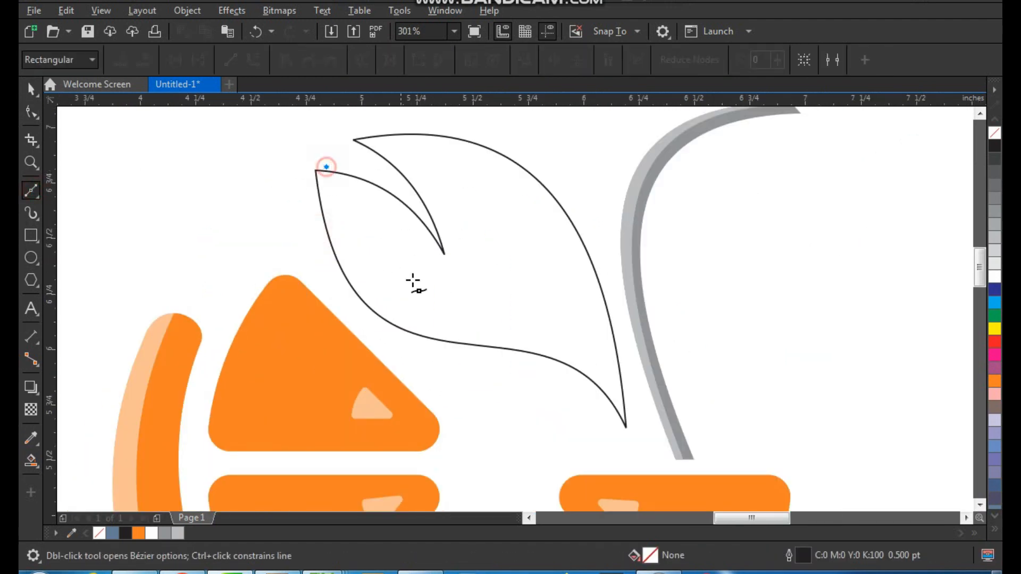
pyautogui.click(480, 352)
pyautogui.press('space')
pyautogui.press('F10')
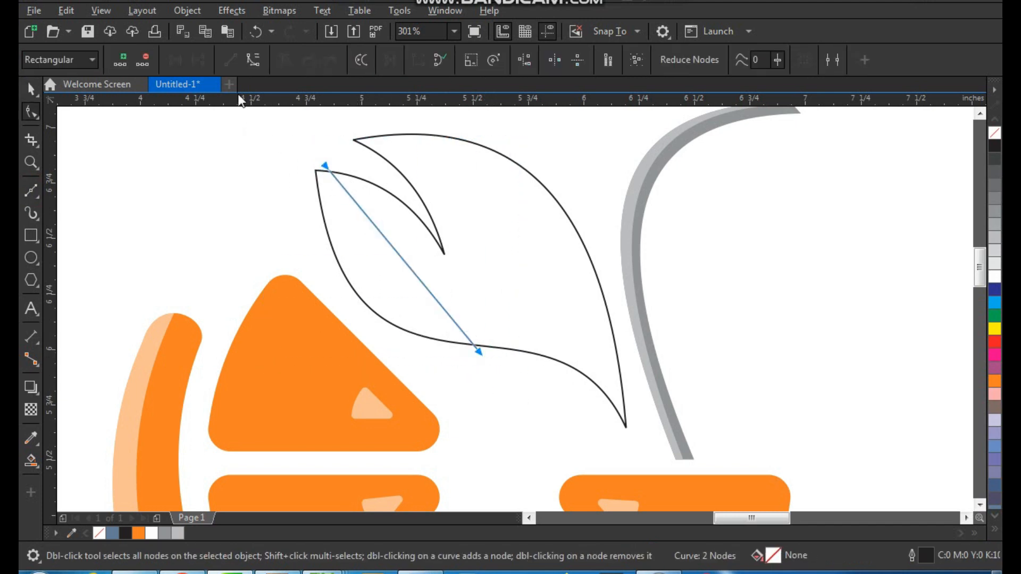
pyautogui.moveTo(377, 236); pyautogui.dragTo(363, 272)
# Use Smart Fill to create separate shapes for the leaf body and the narrow strip along its lower edge
pyautogui.press('space')
pyautogui.press('z')
pyautogui.moveTo(312, 155); pyautogui.dragTo(594, 362)
pyautogui.click(31, 460)
pyautogui.click(372, 312)
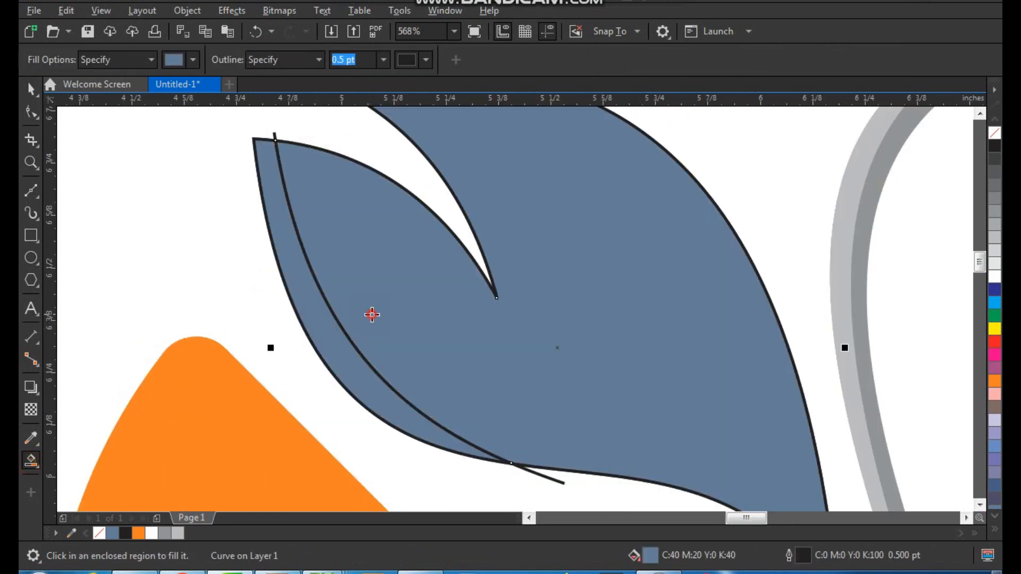
pyautogui.press('space')
pyautogui.scroll(-3, 285, 255)
pyautogui.click(241, 171)
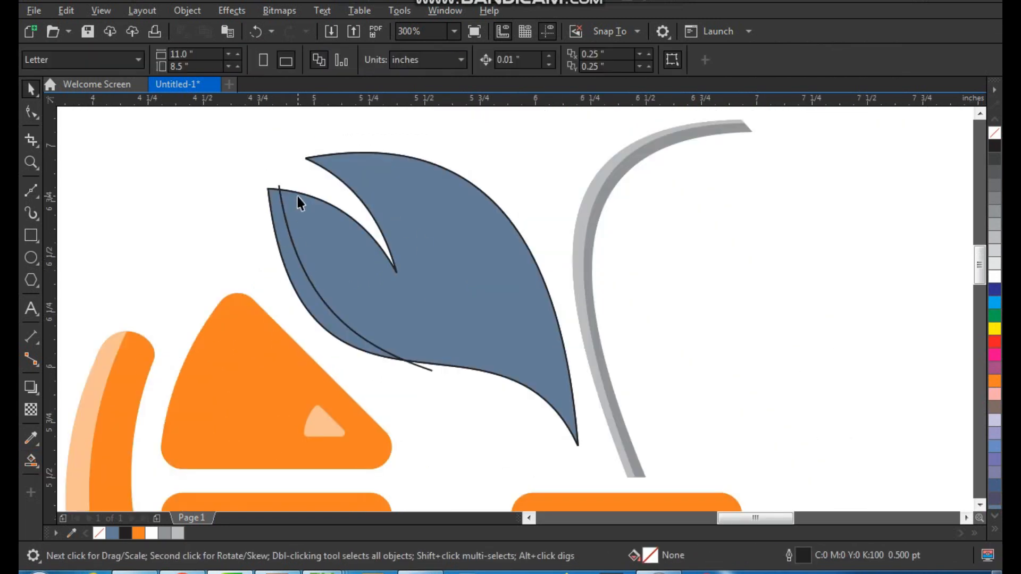
# Delete the dividing curve from the leaf while keeping both smart-filled shapes in place
pyautogui.click(280, 188)
pyautogui.press('Delete')
pyautogui.moveTo(456, 299); pyautogui.dragTo(474, 293)
pyautogui.hotkey('ctrl', 'z')
pyautogui.scroll(-1, 380, 382)
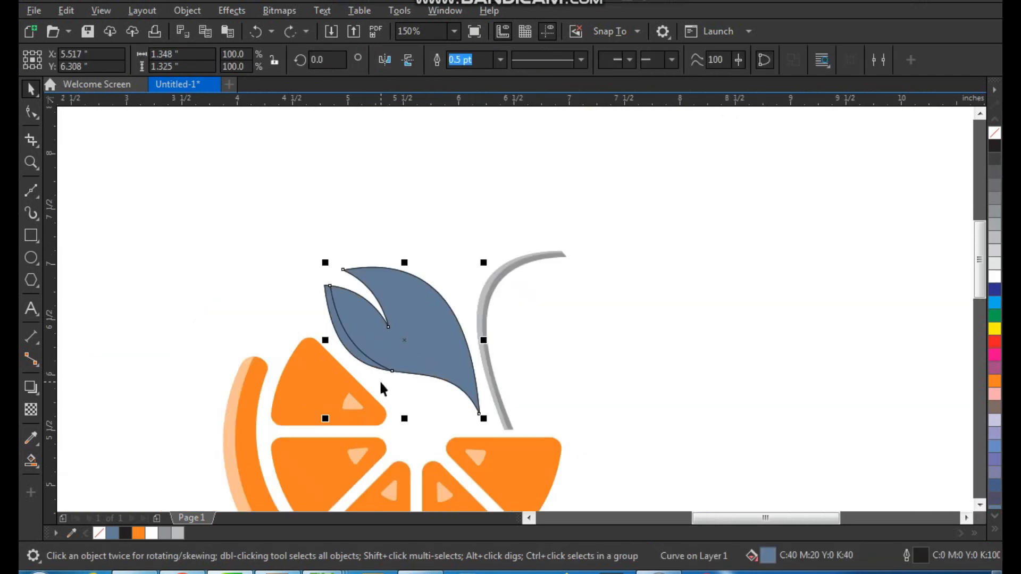
# Fill the leaf body with green and the narrow strip along its lower edge with yellow-green
pyautogui.press('z')
pyautogui.moveTo(319, 244); pyautogui.dragTo(585, 422)
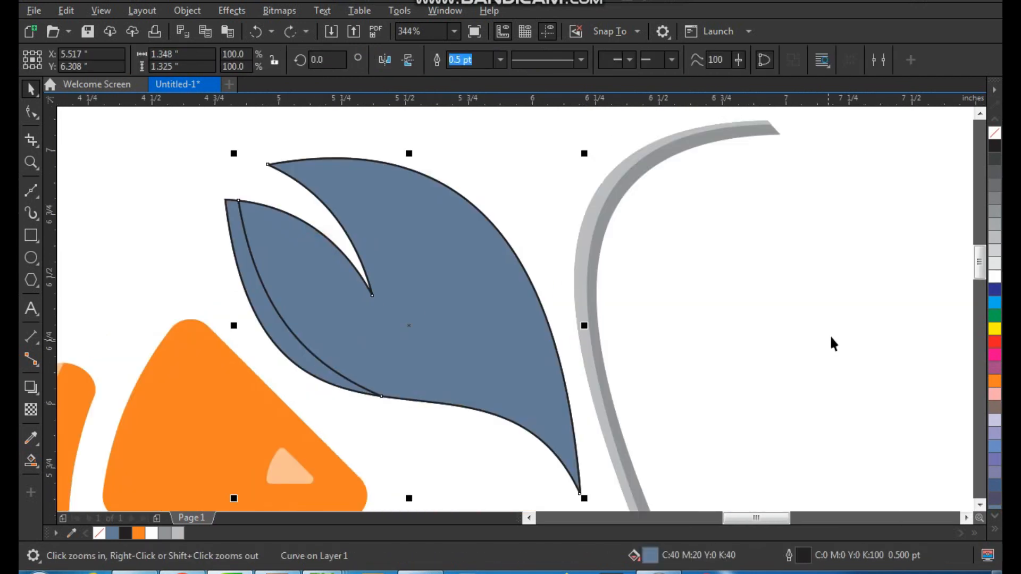
pyautogui.click(994, 316)
pyautogui.click(872, 320)
pyautogui.click(273, 327)
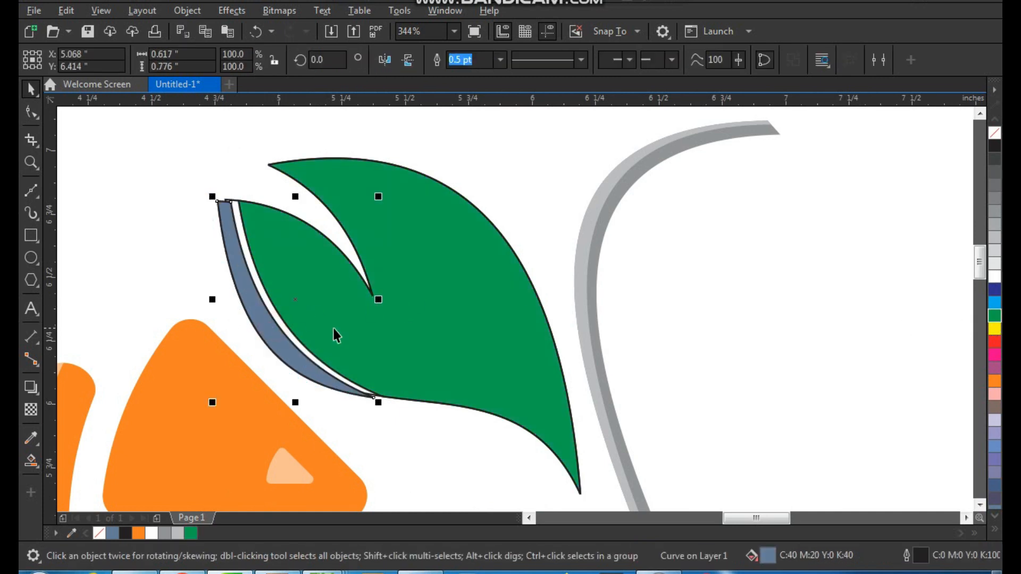
pyautogui.click(992, 531)
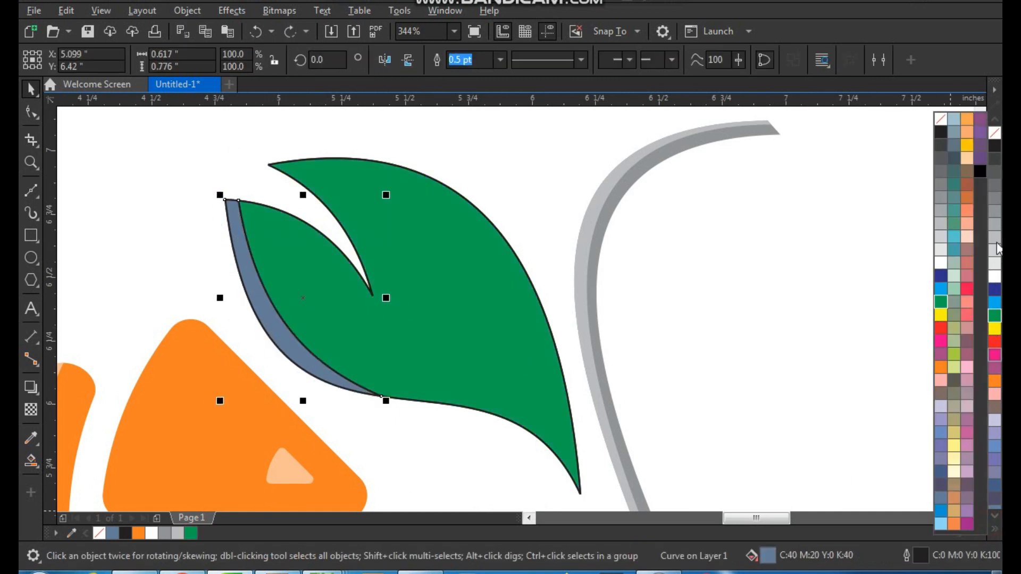
pyautogui.click(954, 356)
pyautogui.click(761, 298)
# Remove the outlines from the leaf body and strip, and clear the original leaf outline around them
pyautogui.click(500, 311)
pyautogui.keyDown('shift'); pyautogui.click(305, 364); pyautogui.keyUp('shift')
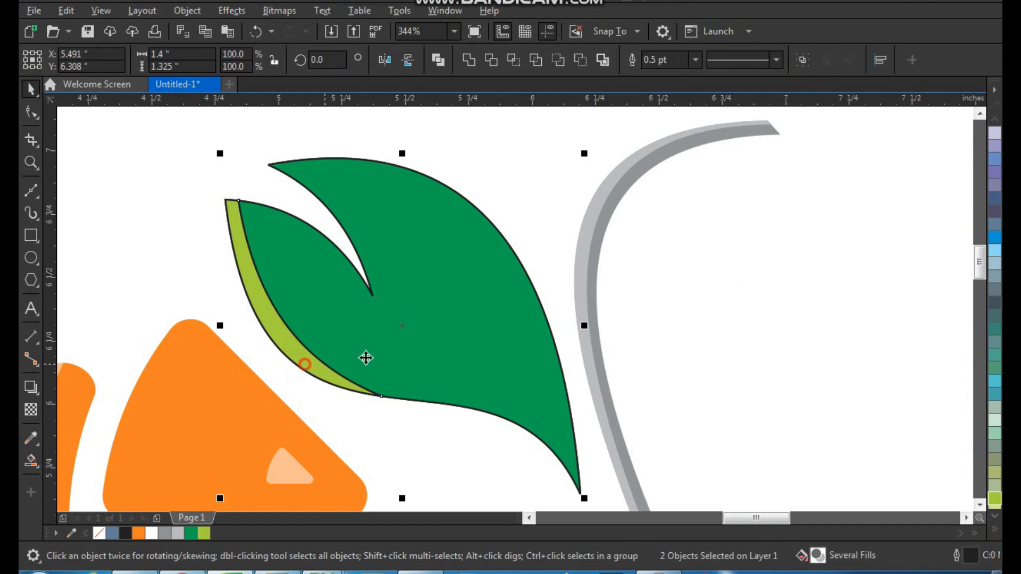
pyautogui.click(993, 532)
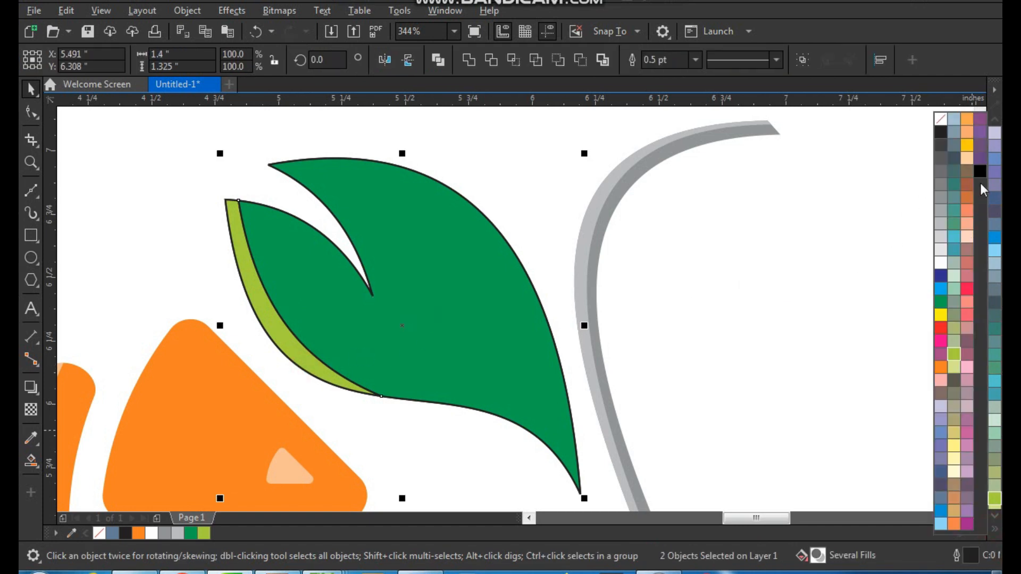
pyautogui.rightClick(931, 118)
pyautogui.click(721, 252)
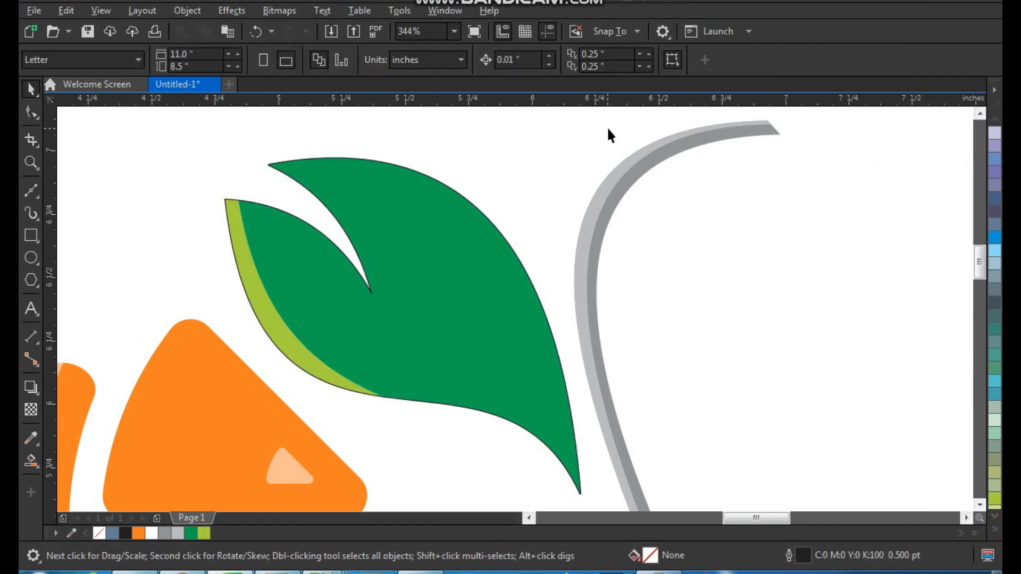
pyautogui.click(432, 254)
pyautogui.click(494, 180)
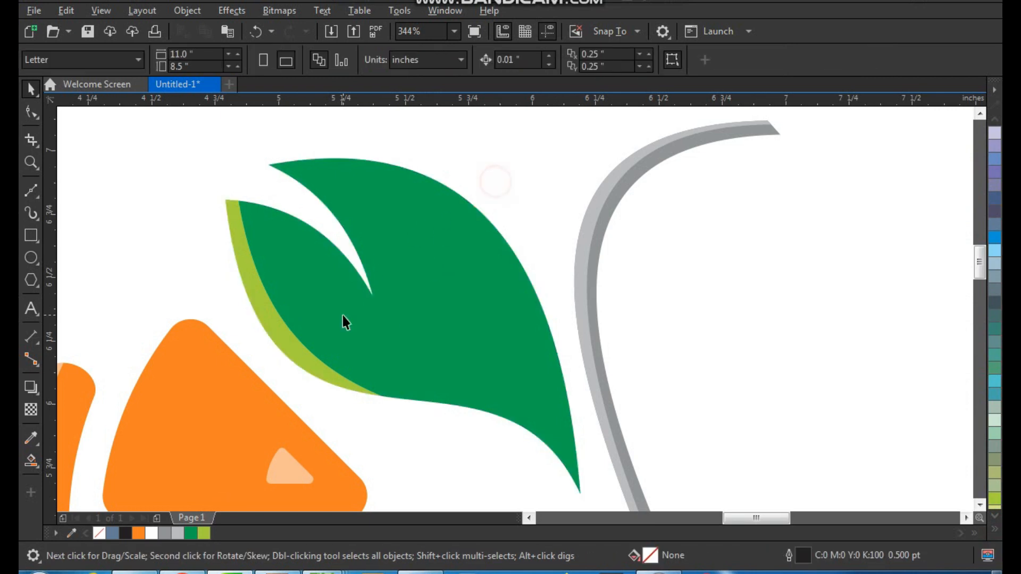
# Draw a closed three-node Bézier triangle about 0.16 by 0.09 inches just beyond the straw's upper end
pyautogui.scroll(-7, 344, 319)
pyautogui.press('z')
pyautogui.moveTo(273, 229); pyautogui.dragTo(606, 468)
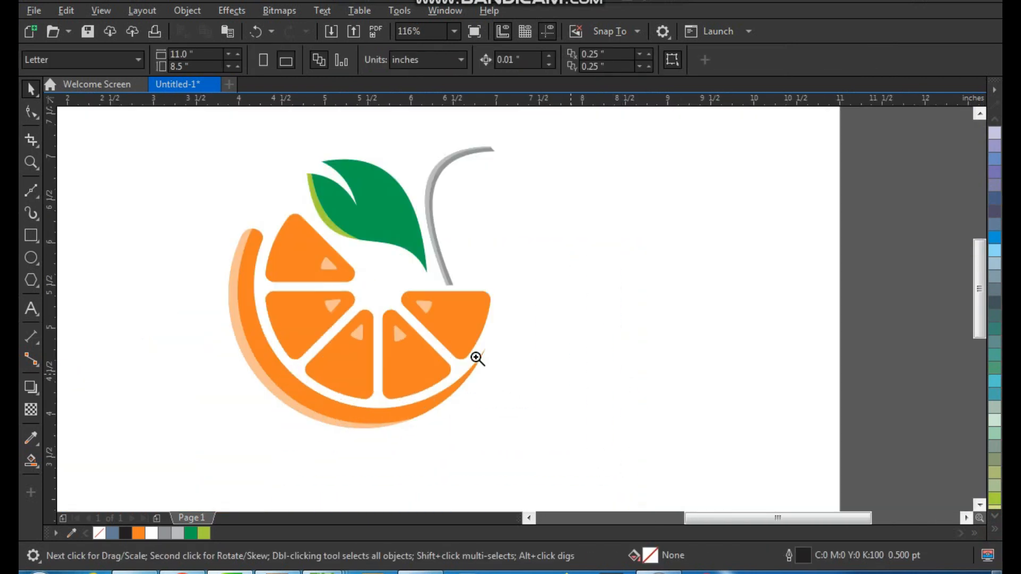
pyautogui.moveTo(234, 128); pyautogui.dragTo(615, 416)
pyautogui.scroll(-2, 611, 387)
pyautogui.press('F2')
pyautogui.moveTo(577, 227); pyautogui.dragTo(691, 399)
pyautogui.press('F2')
pyautogui.moveTo(454, 171); pyautogui.dragTo(509, 223)
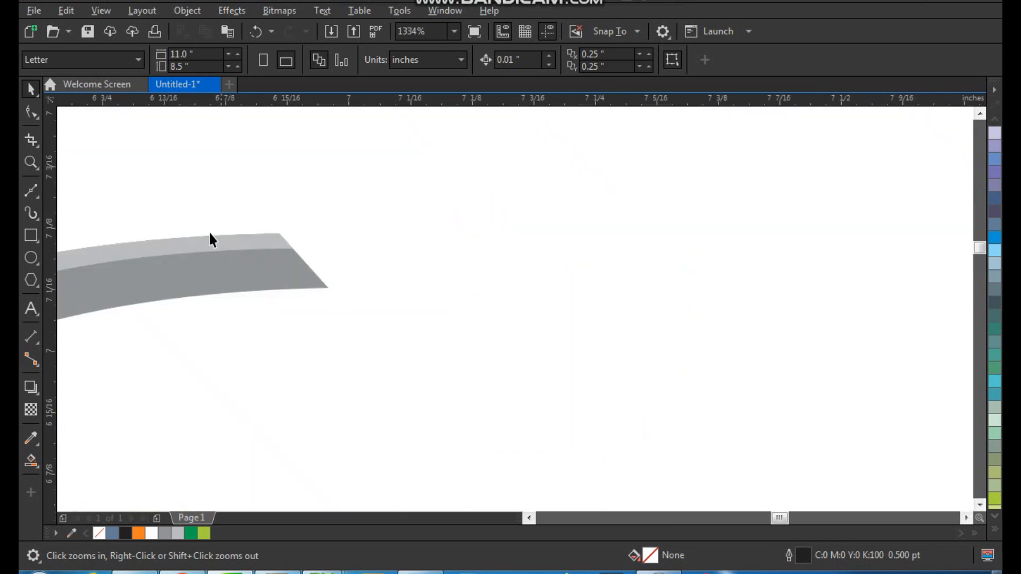
pyautogui.click(35, 193)
pyautogui.click(344, 258)
pyautogui.click(503, 302)
pyautogui.click(464, 349)
pyautogui.click(348, 261)
pyautogui.press('space')
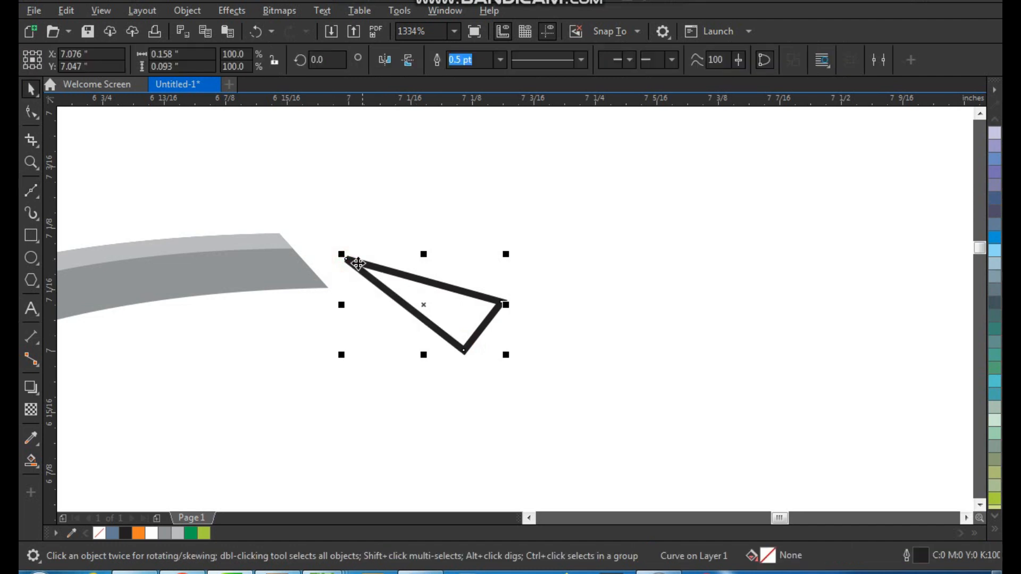
# Convert the triangle's sides to curves and bend them into a droplet about 0.165 by 0.109 inches with a rounded end
pyautogui.press('F2')
pyautogui.moveTo(296, 181); pyautogui.dragTo(575, 437)
pyautogui.press('F10')
pyautogui.moveTo(684, 152); pyautogui.dragTo(297, 413)
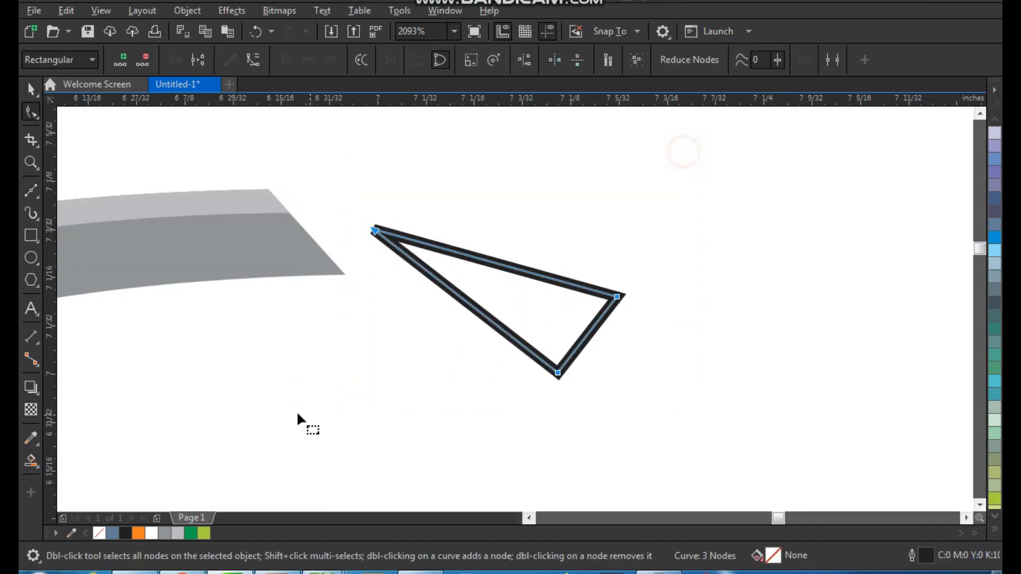
pyautogui.click(256, 60)
pyautogui.moveTo(506, 272); pyautogui.dragTo(529, 250)
pyautogui.moveTo(472, 303); pyautogui.dragTo(492, 278)
pyautogui.moveTo(594, 323); pyautogui.dragTo(592, 421)
pyautogui.moveTo(646, 353); pyautogui.dragTo(651, 352)
pyautogui.press('space')
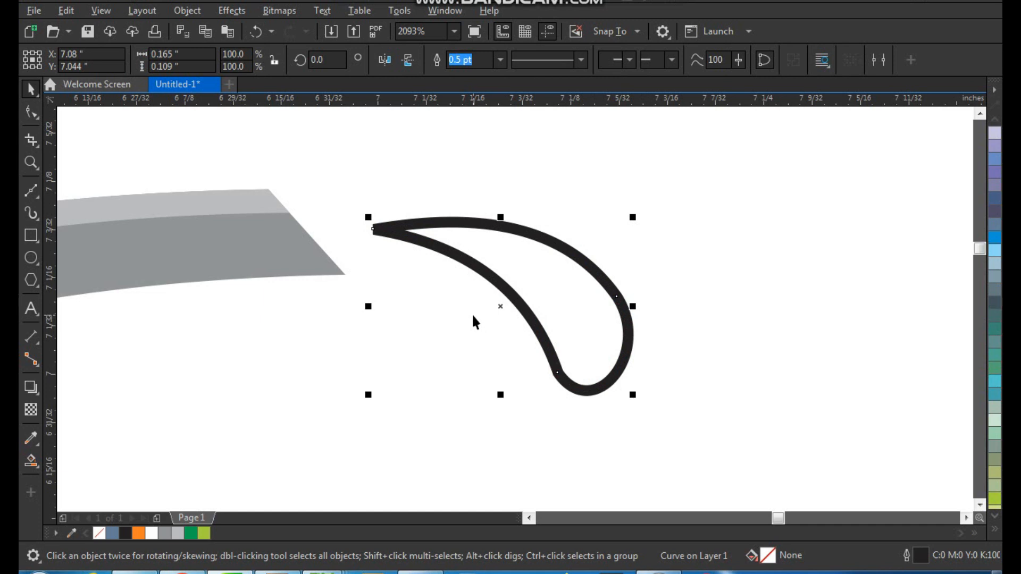
# Fill the droplet with orange and remove its outline
pyautogui.scroll(-3, 472, 315)
pyautogui.press('F2')
pyautogui.moveTo(608, 252)
pyautogui.mouseDown()
pyautogui.moveTo(410, 490)
pyautogui.moveTo(151, 571)
pyautogui.mouseUp()
pyautogui.scroll(-1, 553, 237)
pyautogui.moveTo(667, 172)
pyautogui.mouseDown()
pyautogui.moveTo(527, 411)
pyautogui.moveTo(426, 472)
pyautogui.mouseUp()
pyautogui.click(995, 529)
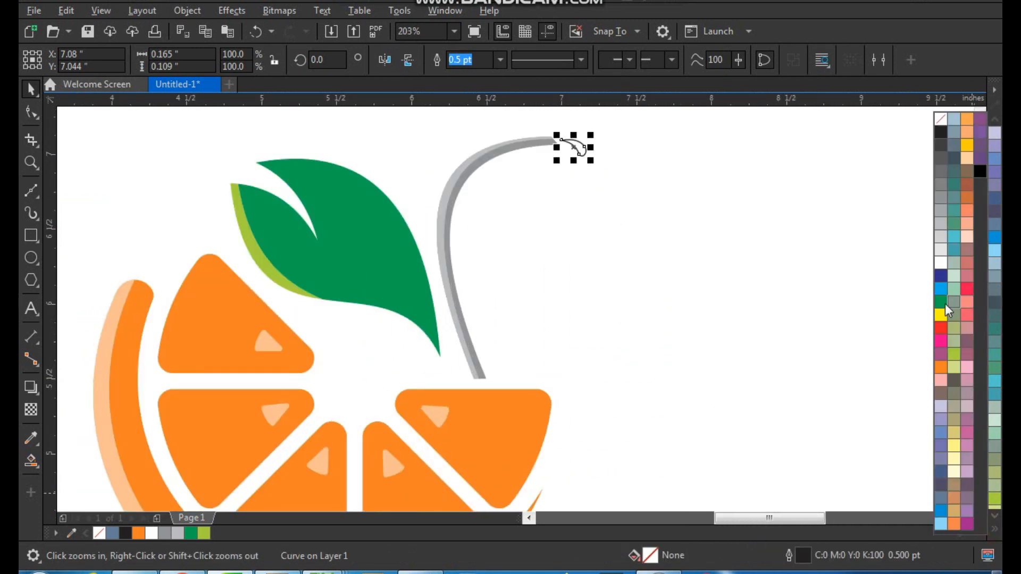
pyautogui.click(940, 366)
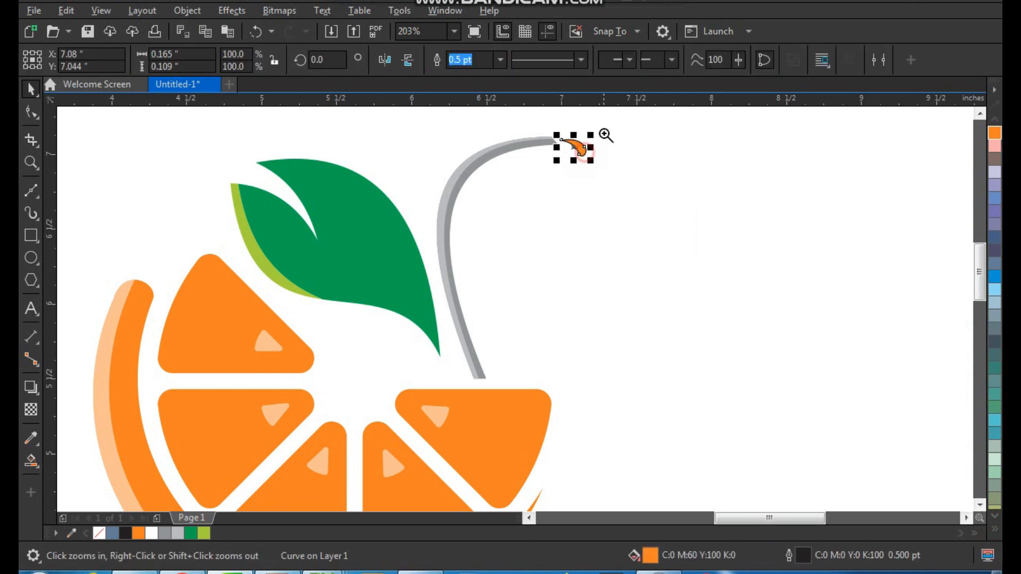
pyautogui.moveTo(603, 137); pyautogui.dragTo(548, 194)
pyautogui.click(995, 530)
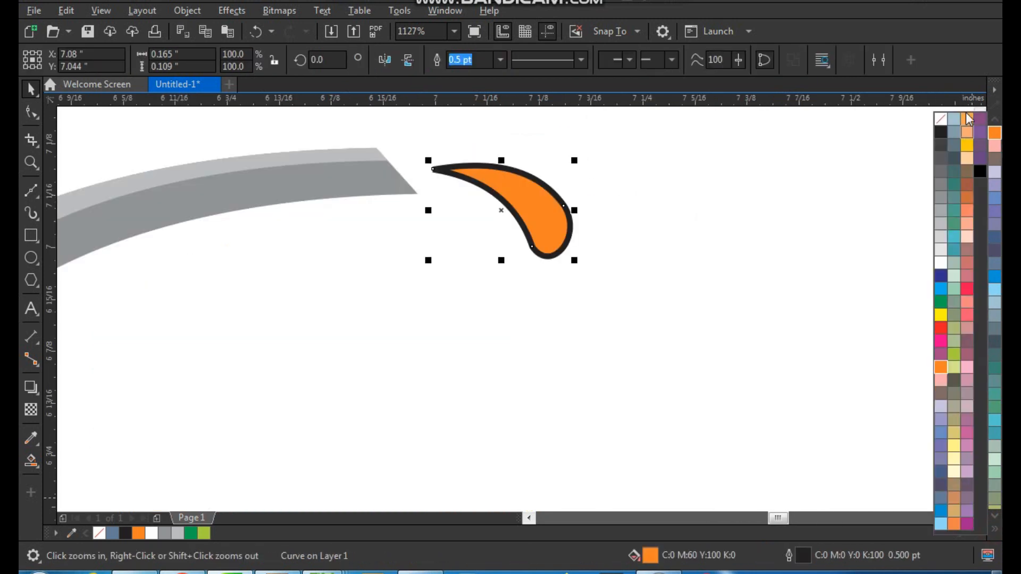
pyautogui.rightClick(941, 124)
pyautogui.click(812, 188)
pyautogui.click(553, 215)
# Make a copy of the droplet scaled to about 55.7%, place it below the large droplet and rotate it slightly clockwise
pyautogui.press('F2')
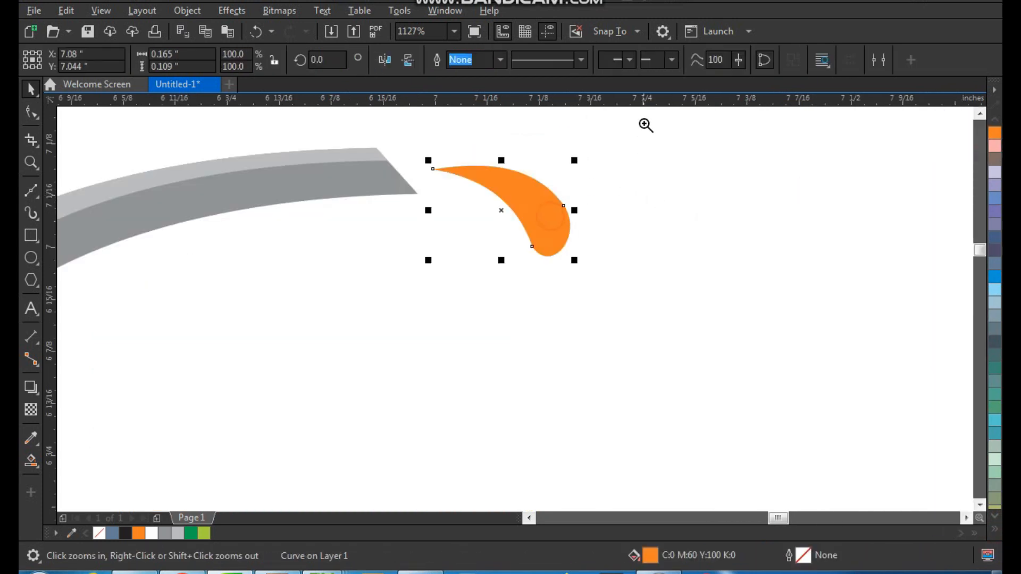
pyautogui.moveTo(644, 123); pyautogui.dragTo(349, 325)
pyautogui.moveTo(668, 379); pyautogui.dragTo(605, 356)
pyautogui.rightClick(605, 356)
pyautogui.moveTo(578, 306); pyautogui.dragTo(512, 318)
pyautogui.click(511, 318)
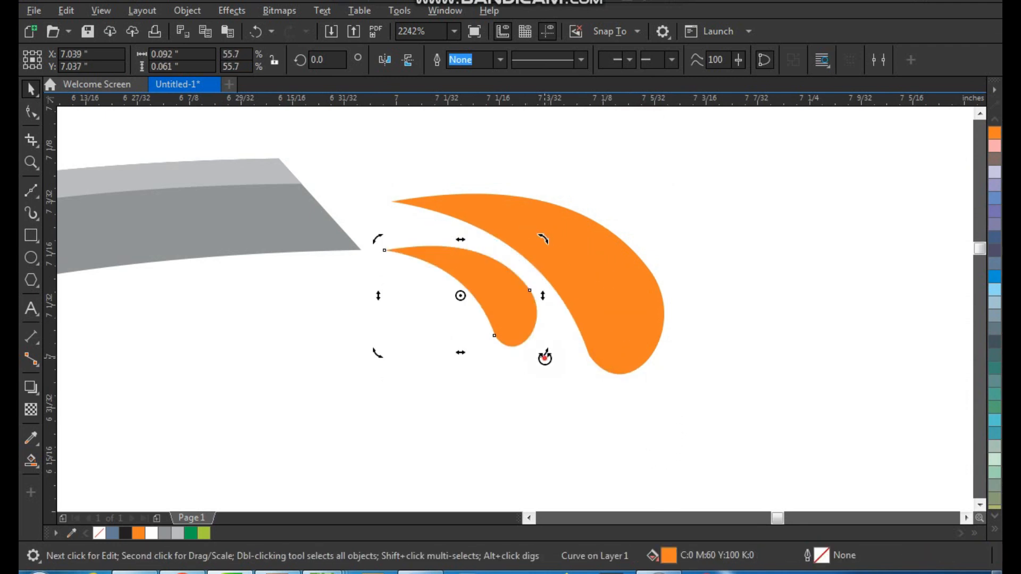
pyautogui.moveTo(545, 357); pyautogui.dragTo(522, 374)
pyautogui.click(521, 374)
# Place a copy of the small droplet above the large one and rotate it to about 37.7 degrees
pyautogui.moveTo(506, 333); pyautogui.dragTo(592, 195)
pyautogui.rightClick(593, 195)
pyautogui.click(592, 195)
pyautogui.moveTo(623, 229); pyautogui.dragTo(562, 154)
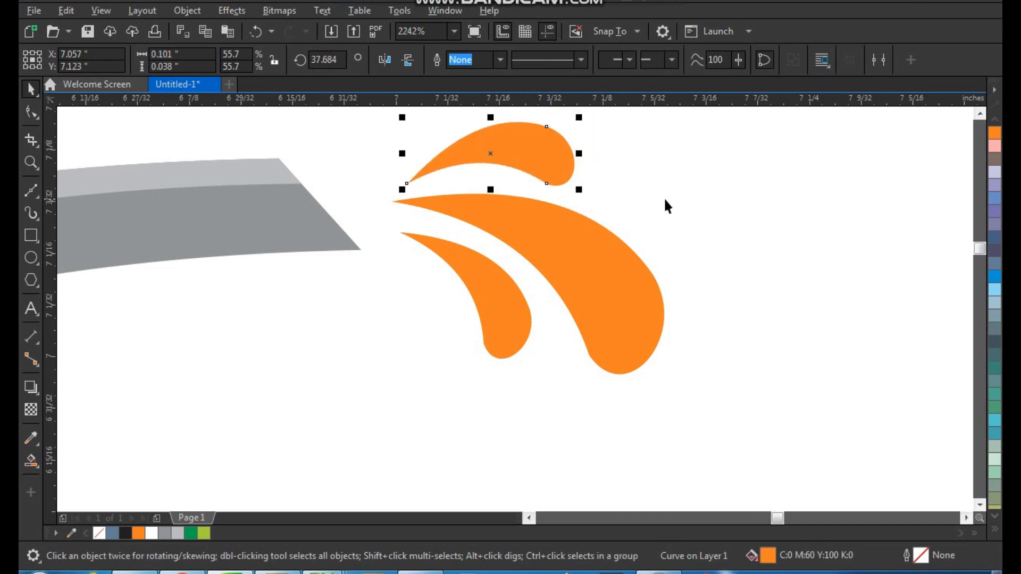
# Group the orange slice, leaf, straw and droplets as one logo and shift it slightly left on the page
pyautogui.click(664, 198)
pyautogui.scroll(-3, 604, 242)
pyautogui.click(651, 239)
pyautogui.scroll(-2, 664, 221)
pyautogui.press('F2')
pyautogui.moveTo(707, 194); pyautogui.dragTo(503, 428)
pyautogui.moveTo(713, 414); pyautogui.dragTo(729, 450)
pyautogui.hotkey('ctrl', 'g')
pyautogui.scroll(-2, 475, 320)
pyautogui.moveTo(512, 336); pyautogui.dragTo(477, 339)
# Draw a rectangle about 3.933 by 4.983 inches around the whole logo
pyautogui.click(40, 237)
pyautogui.moveTo(372, 211)
pyautogui.mouseDown()
pyautogui.moveTo(558, 433)
pyautogui.moveTo(553, 440)
pyautogui.mouseUp()
pyautogui.press('space')
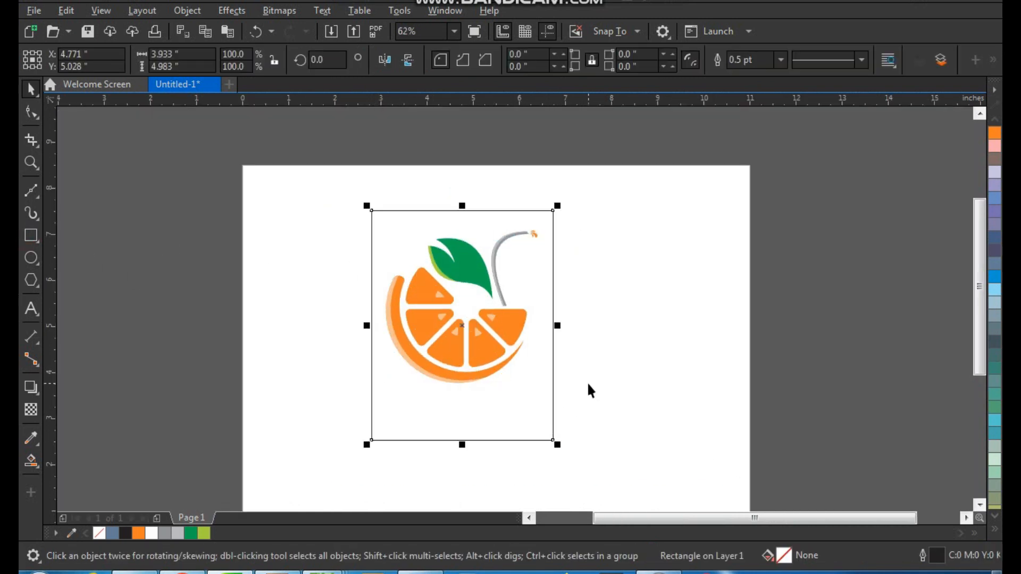
# Fill the rectangle with black and send it to the back, behind the logo
pyautogui.click(995, 531)
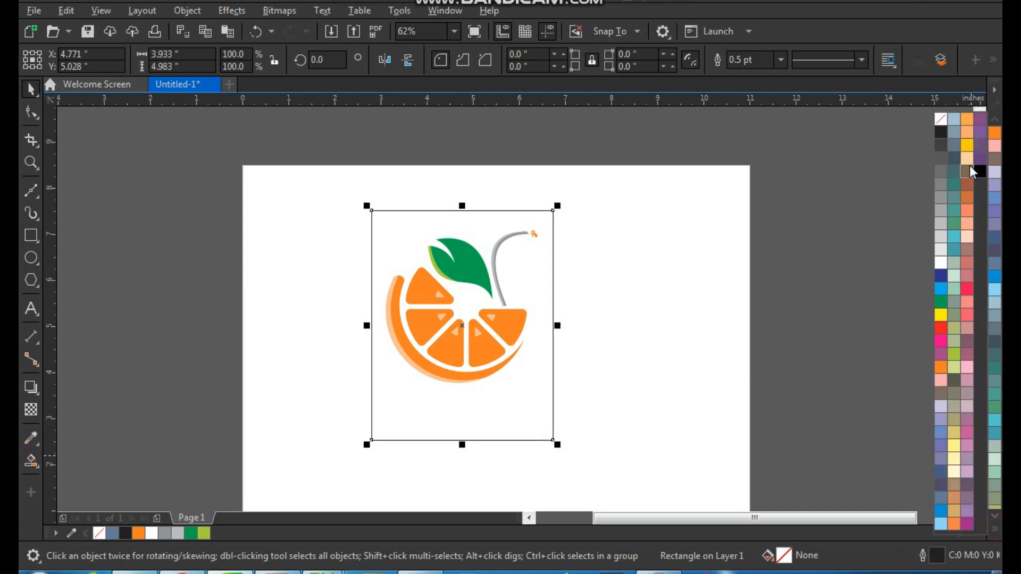
pyautogui.click(940, 133)
pyautogui.click(729, 244)
pyautogui.click(506, 388)
pyautogui.hotkey('shift', 'pagedown')
# Centre the orange logo horizontally on the black rectangle
pyautogui.click(621, 354)
pyautogui.press('F2')
pyautogui.moveTo(609, 187); pyautogui.dragTo(341, 471)
pyautogui.click(592, 256)
pyautogui.click(569, 313)
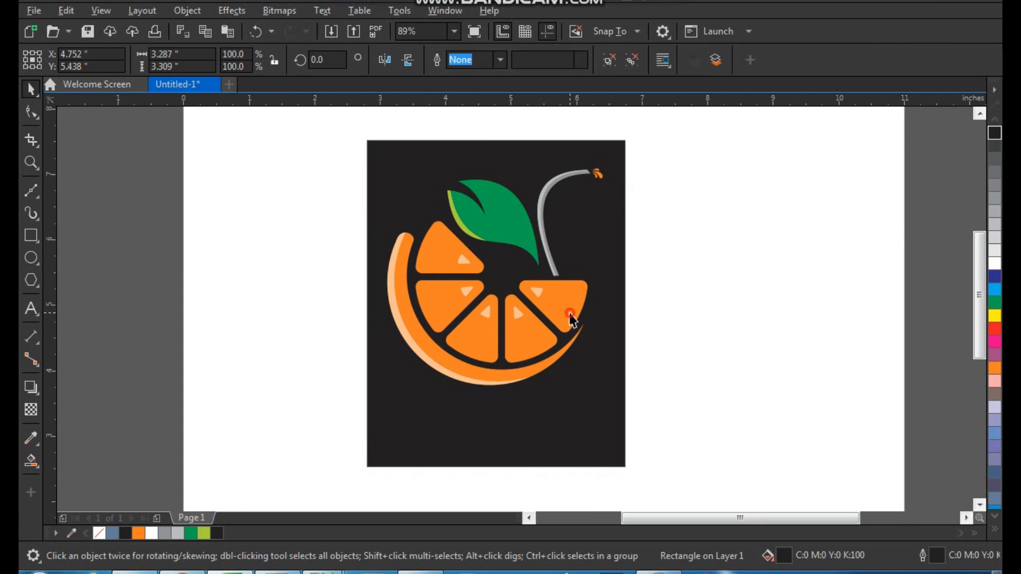
pyautogui.keyDown('shift'); pyautogui.click(569, 372); pyautogui.keyUp('shift')
pyautogui.press('c')
pyautogui.click(684, 337)
# Add the text ORANGE JUICE in 24 pt Arial, place it on the black rectangle below the slice and colour it white
pyautogui.press('F2')
pyautogui.moveTo(743, 222); pyautogui.dragTo(490, 365)
pyautogui.click(489, 364)
pyautogui.press('F8')
pyautogui.click(391, 443)
pyautogui.write('ORANGE JU')
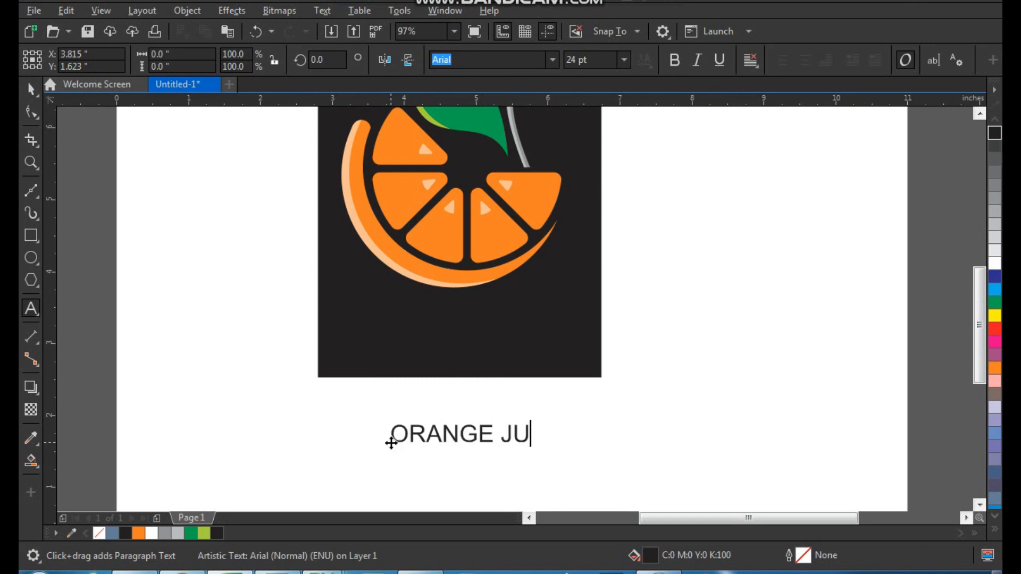
pyautogui.write('ICE')
pyautogui.hotkey('ctrl', 'space')
pyautogui.moveTo(538, 442); pyautogui.dragTo(514, 327)
pyautogui.click(993, 261)
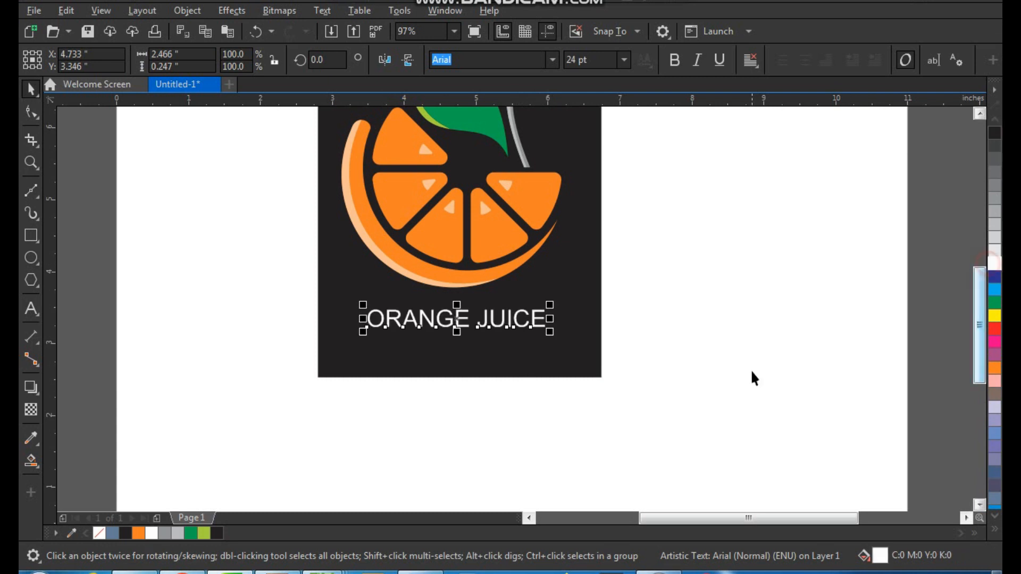
# Enlarge the ORANGE JUICE title and place a smaller copy of about 18.14 pt beneath it
pyautogui.press('z')
pyautogui.moveTo(800, 274); pyautogui.dragTo(399, 496)
pyautogui.click(433, 350)
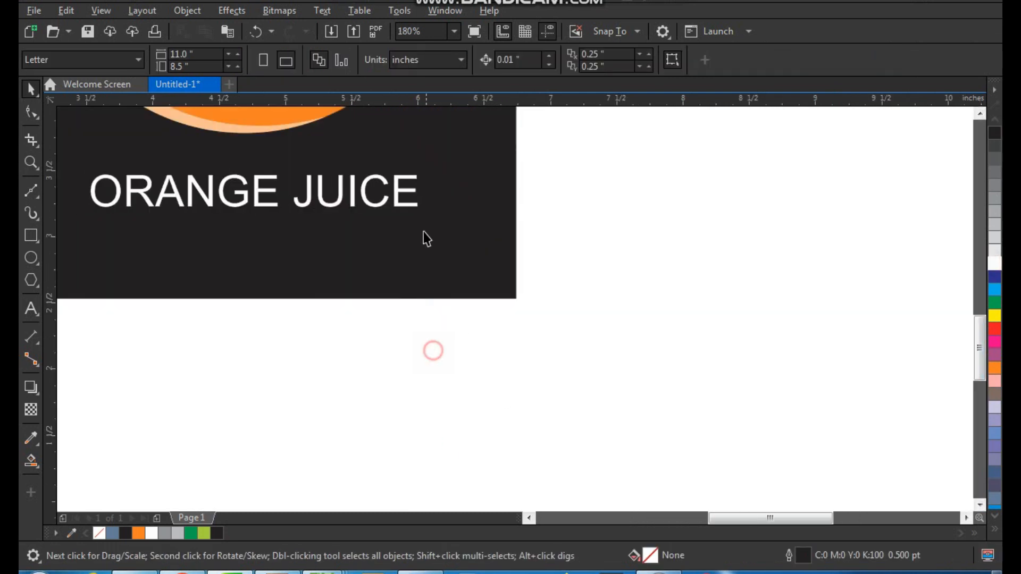
pyautogui.click(413, 214)
pyautogui.moveTo(426, 213); pyautogui.dragTo(385, 279)
pyautogui.rightClick(461, 276)
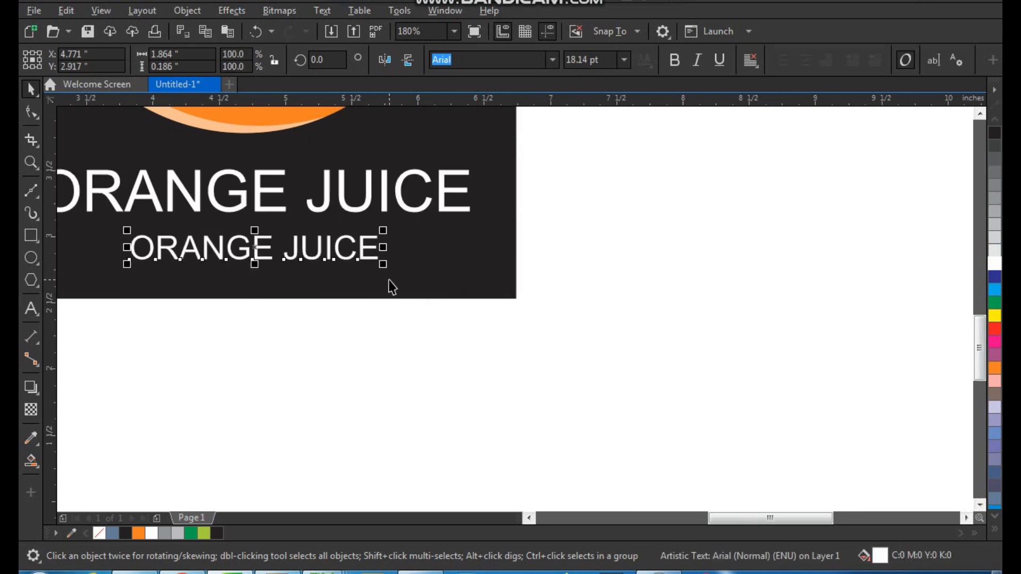
# Replace the wording of the smaller text copy with "your tagline here"
pyautogui.press('F8')
pyautogui.hotkey('ctrl', 'a')
pyautogui.write('your')
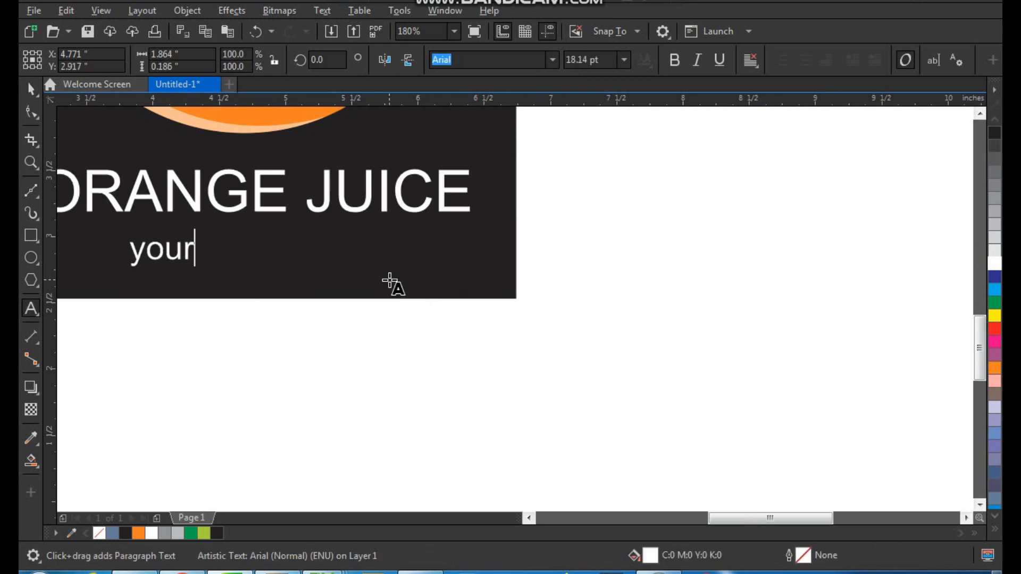
pyautogui.write(' tagline here')
pyautogui.hotkey('ctrl', 'space')
# Widen the tagline's letter spacing to nearly the title's width and centre it horizontally under ORANGE JUICE
pyautogui.press('F10')
pyautogui.moveTo(385, 275); pyautogui.dragTo(530, 274)
pyautogui.hotkey('ctrl', 'space')
pyautogui.keyDown('shift'); pyautogui.click(464, 211); pyautogui.keyUp('shift')
pyautogui.press('c')
pyautogui.click(607, 291)
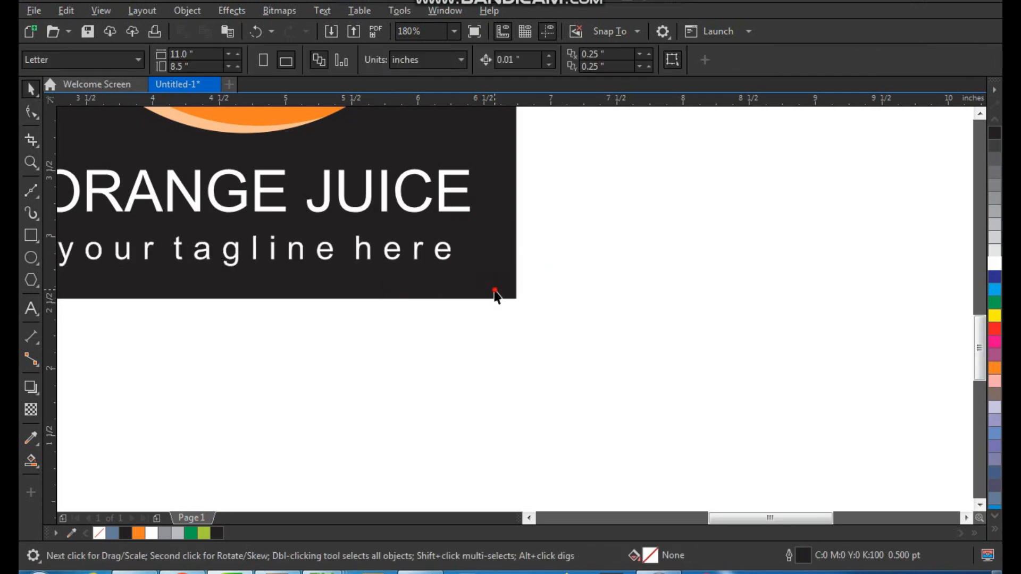
# Group the black background, logo, title and tagline, and centre the group on the page
pyautogui.click(495, 291)
pyautogui.hotkey('shift', 'F2')
pyautogui.click(808, 282)
pyautogui.press('F3')
pyautogui.press('F2')
pyautogui.moveTo(410, 157); pyautogui.dragTo(750, 449)
pyautogui.moveTo(644, 150); pyautogui.dragTo(331, 423)
pyautogui.keyDown('ctrl'); pyautogui.click(410, 325); pyautogui.keyUp('ctrl')
pyautogui.click(633, 221)
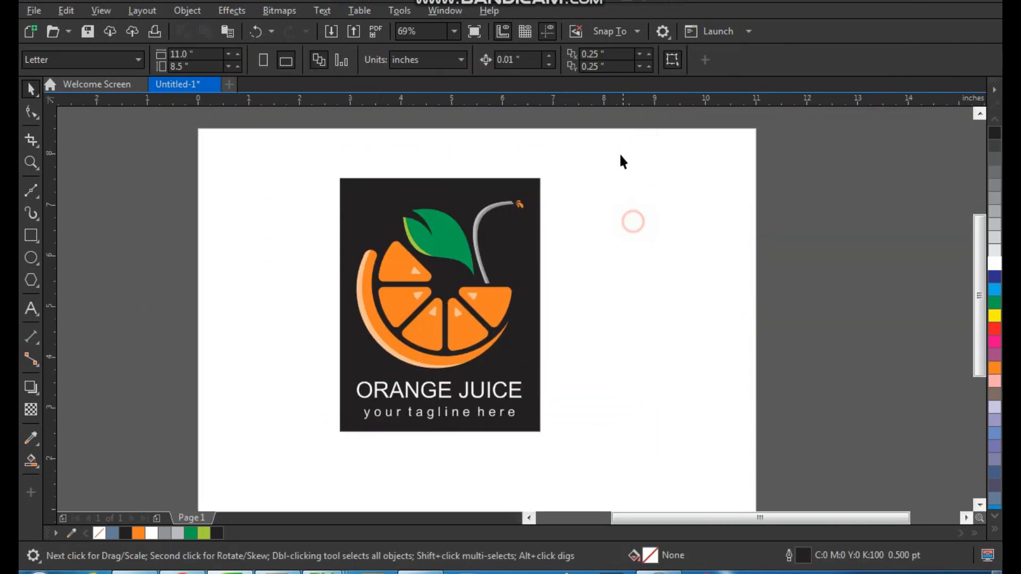
pyautogui.moveTo(621, 154); pyautogui.dragTo(265, 457)
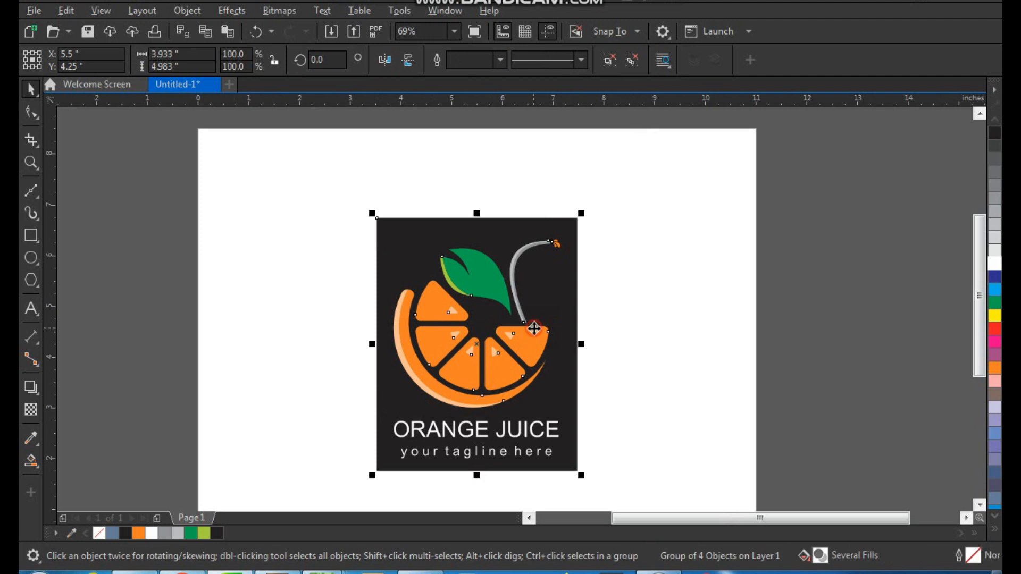
pyautogui.hotkey('shift', 'F2')
pyautogui.click(723, 255)
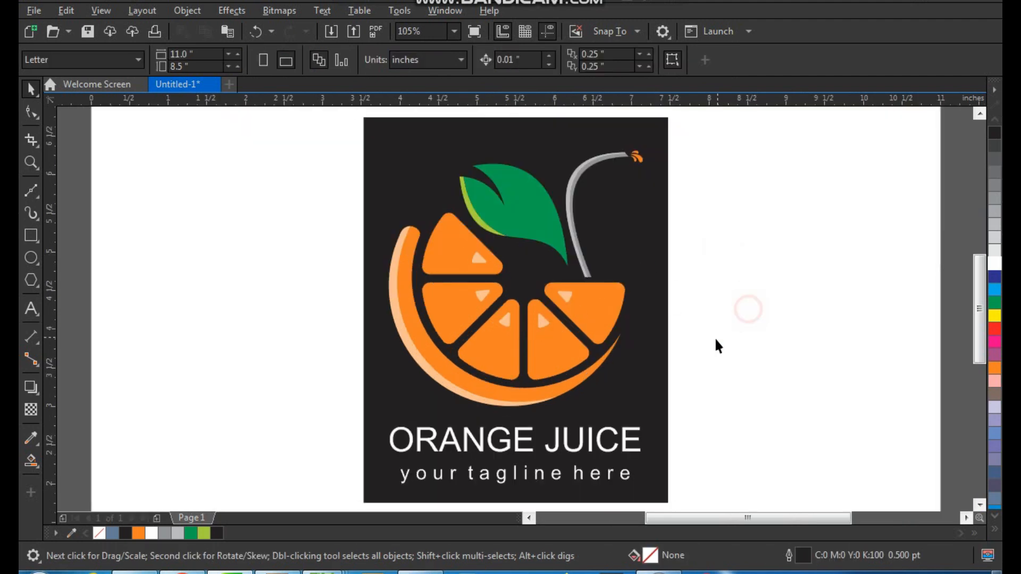